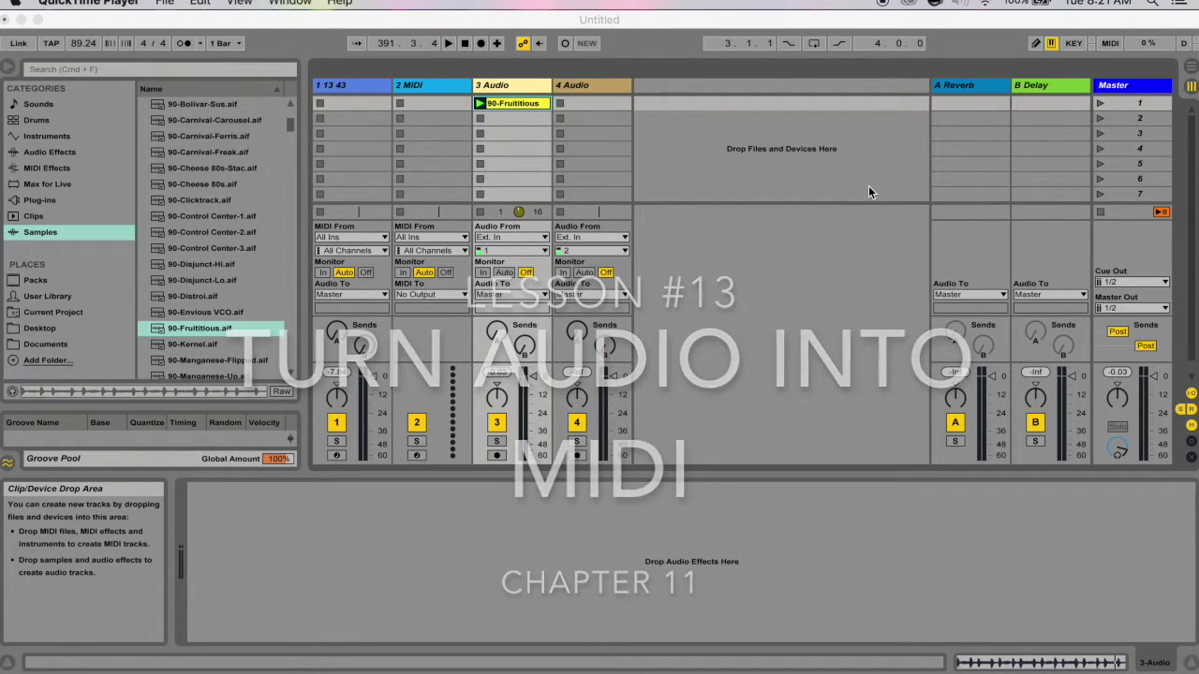
Step: Open the 90-Fruititious audio clip for editing, trying its first warp marker at 2.3 before returning it to 1.1.1
double_click(513, 103)
left_click_drag(445, 433, 725, 433)
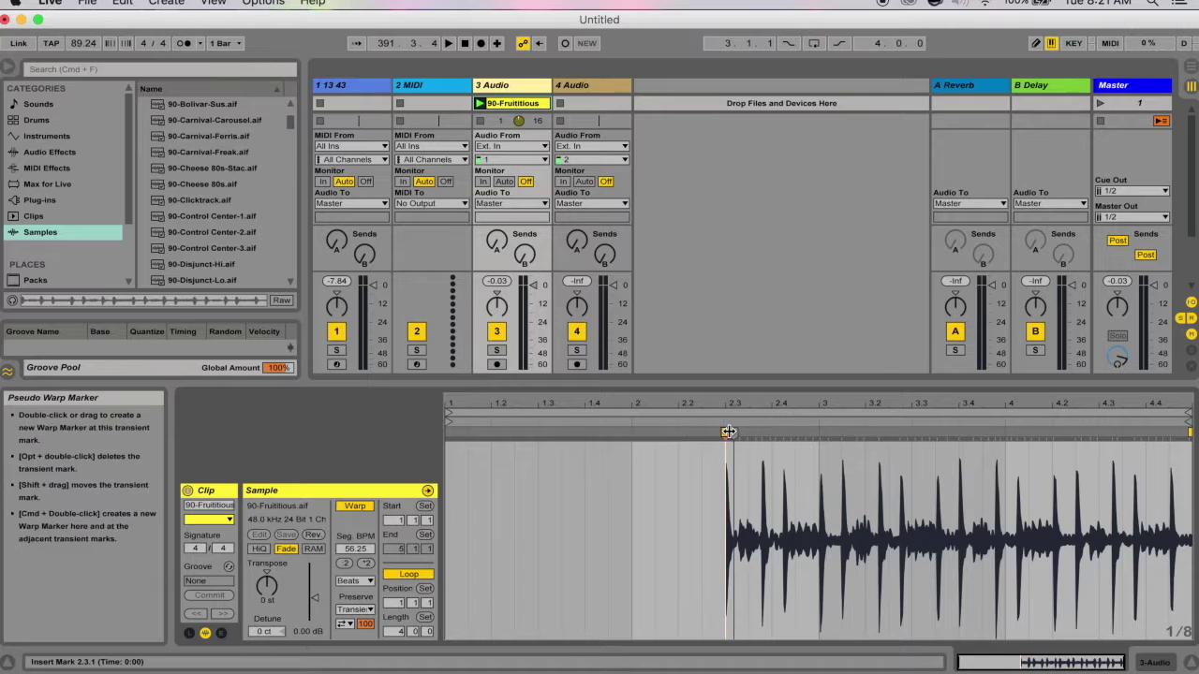
left_click_drag(722, 431, 286, 430)
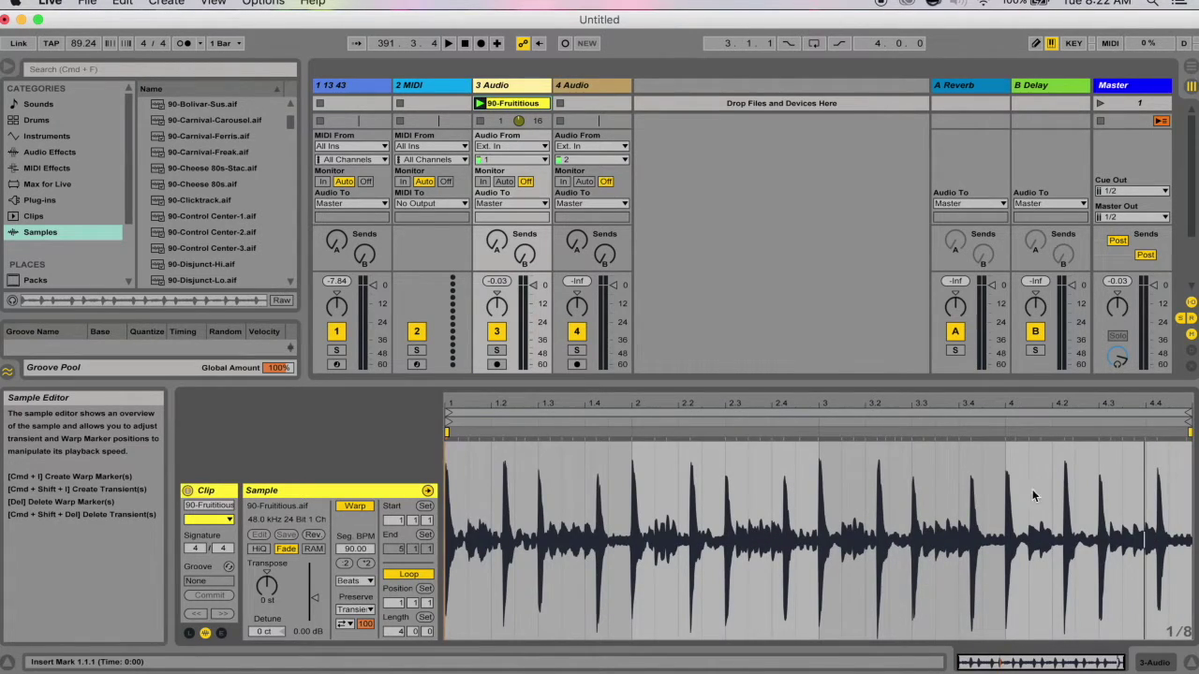
left_click_drag(1100, 489, 479, 514)
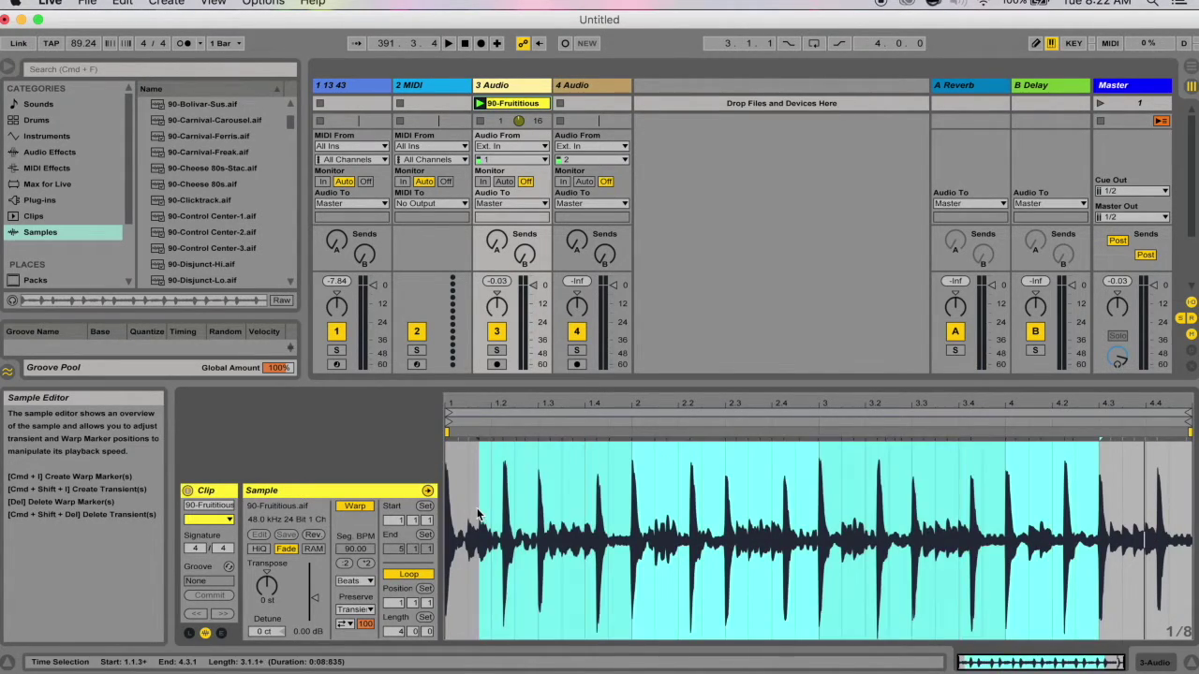
right_click(759, 489)
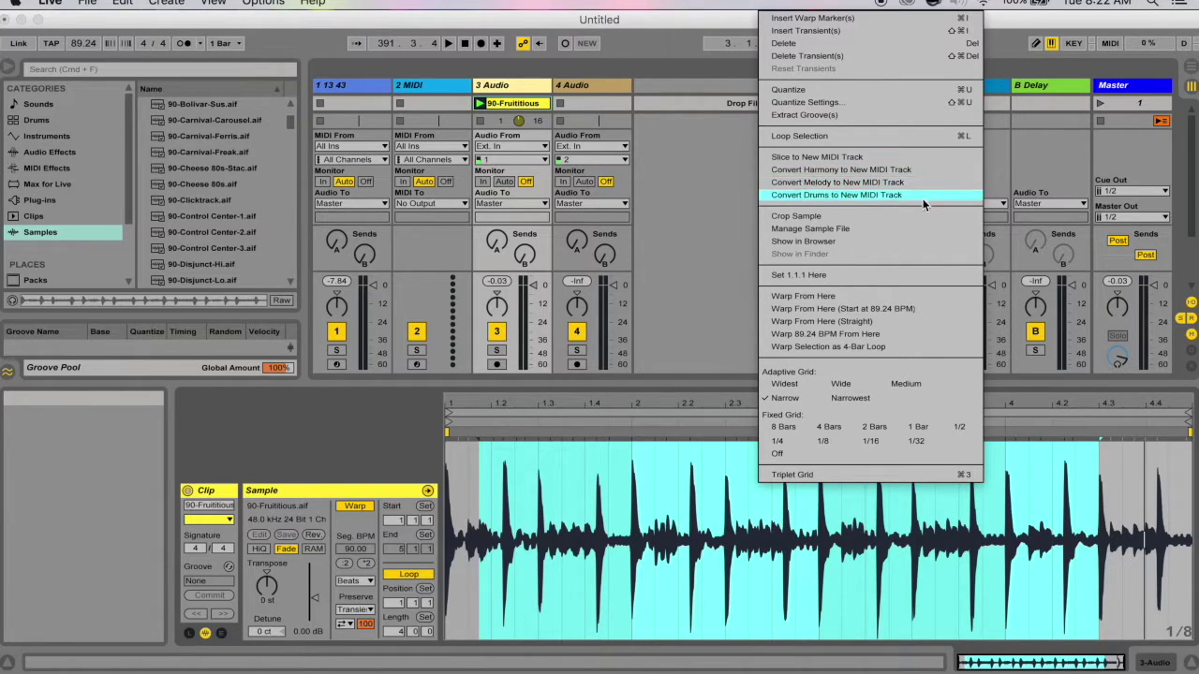
left_click(900, 156)
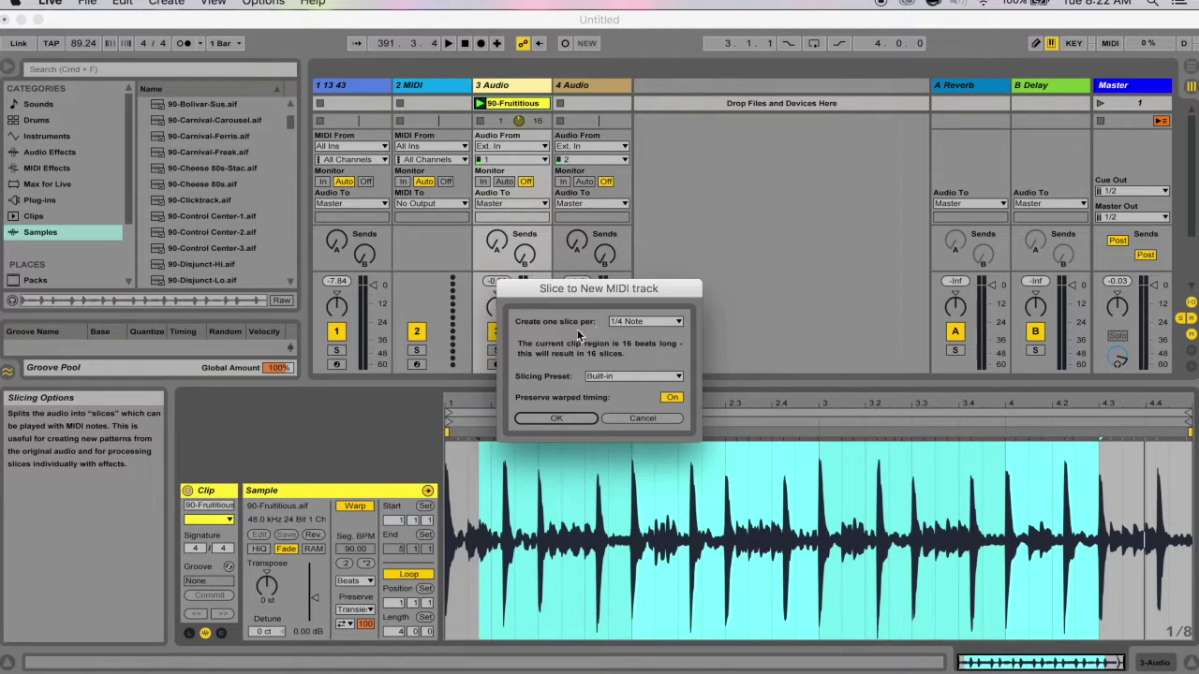
left_click(668, 324)
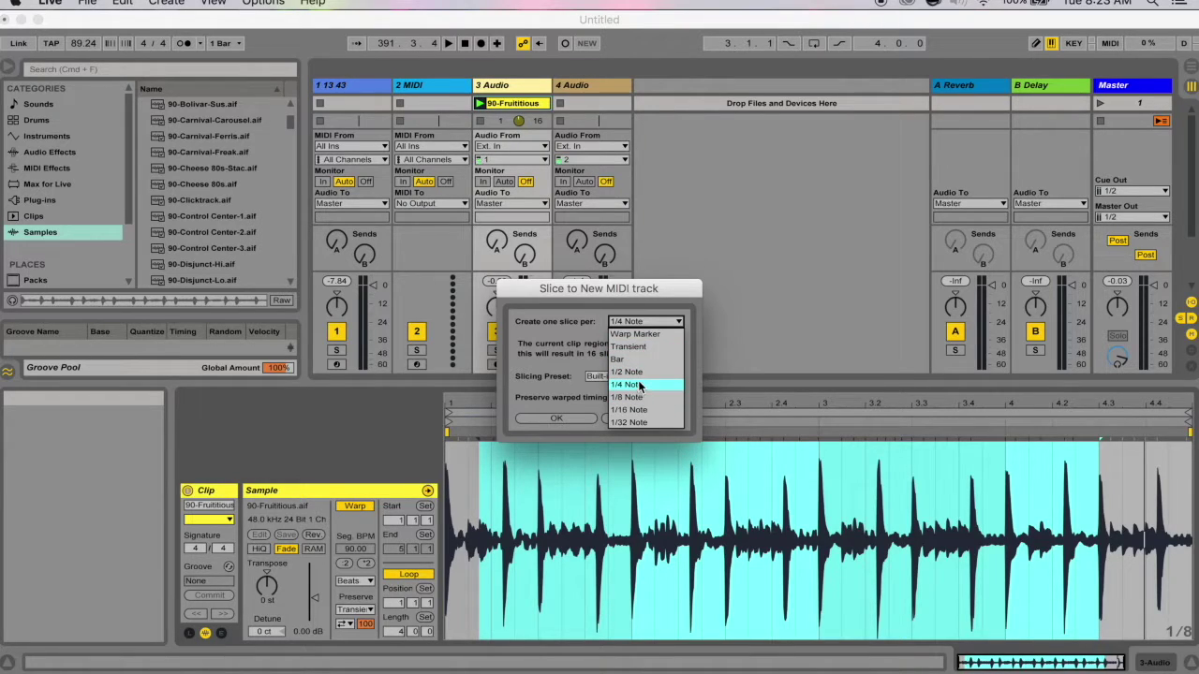
left_click(557, 413)
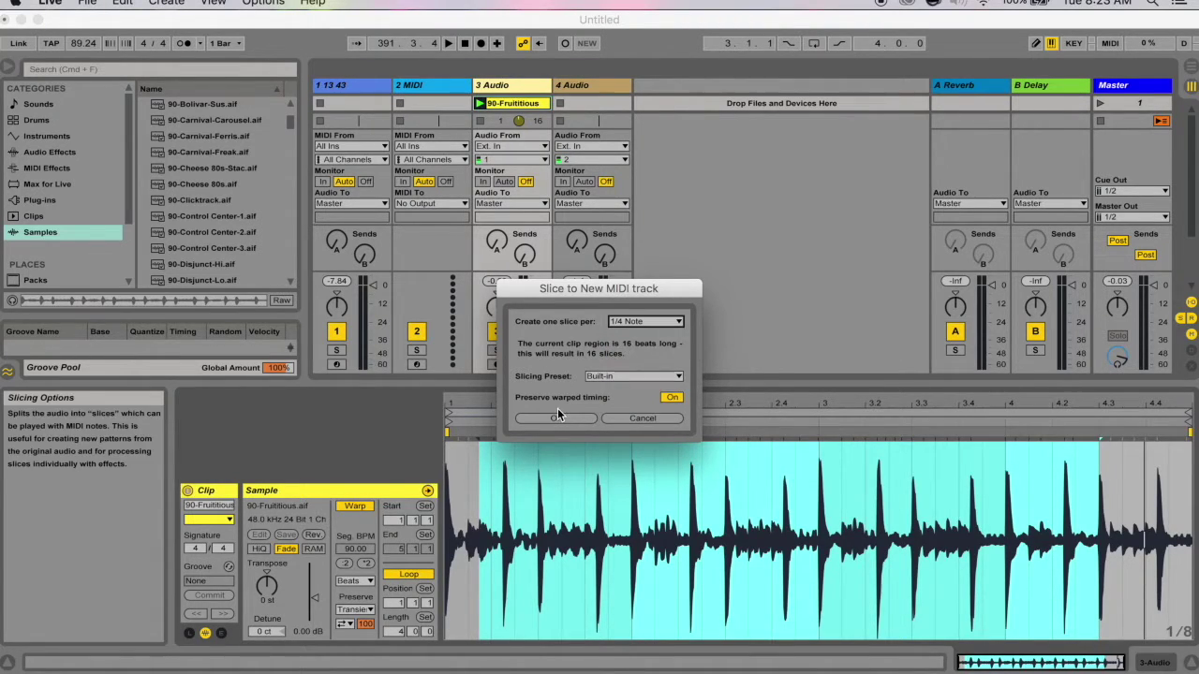
left_click(625, 419)
Step: Play the 90-Fruititious audio clip to hear it and stop playback
left_click(484, 101)
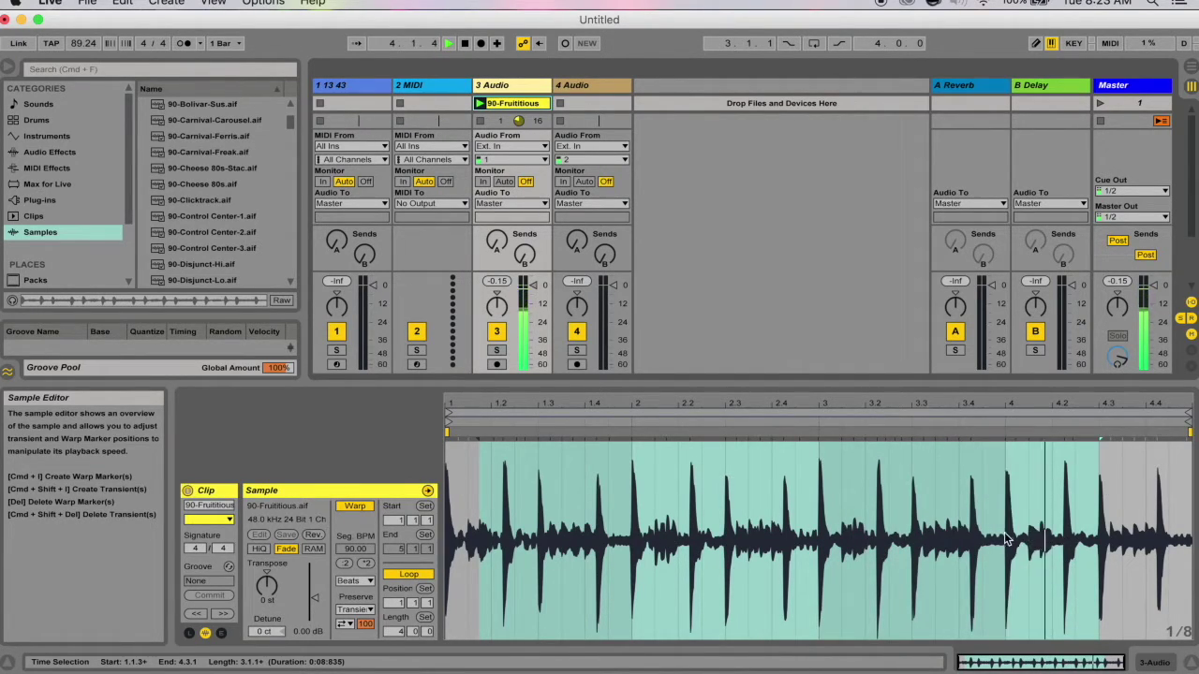
key("space")
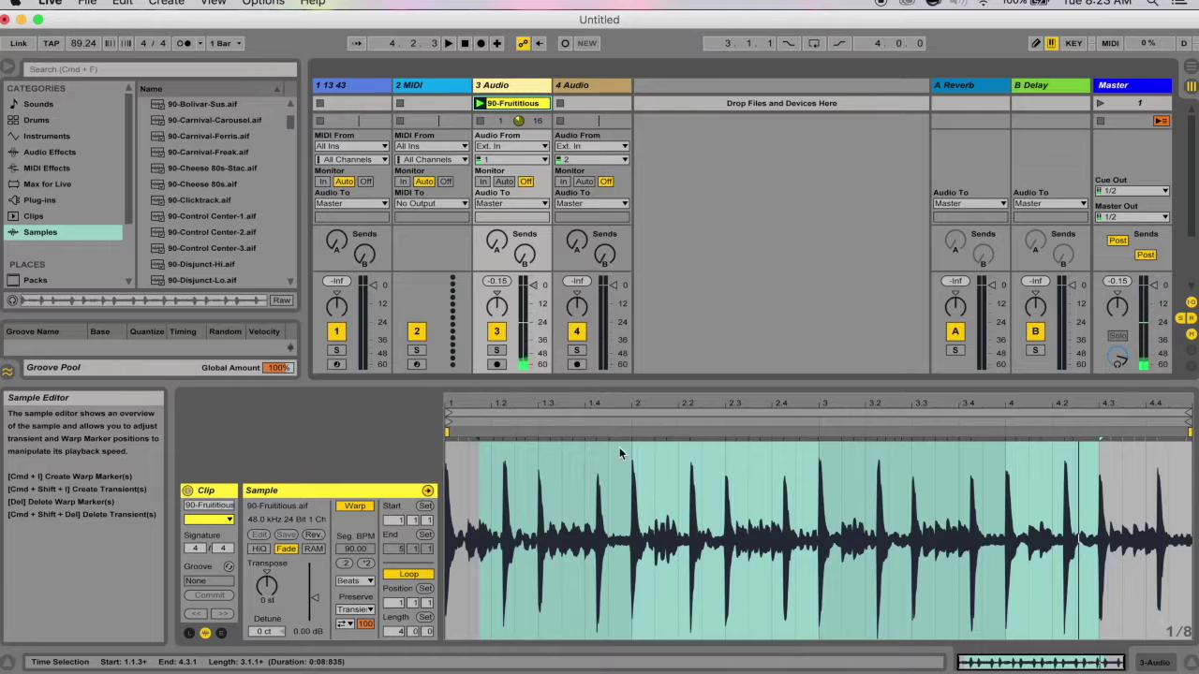
Step: Select the clip's range from 1.3.1 to 3.2.3 and set up Slice to New MIDI Track with one slice per 1/4 Note
left_click_drag(537, 512, 885, 515)
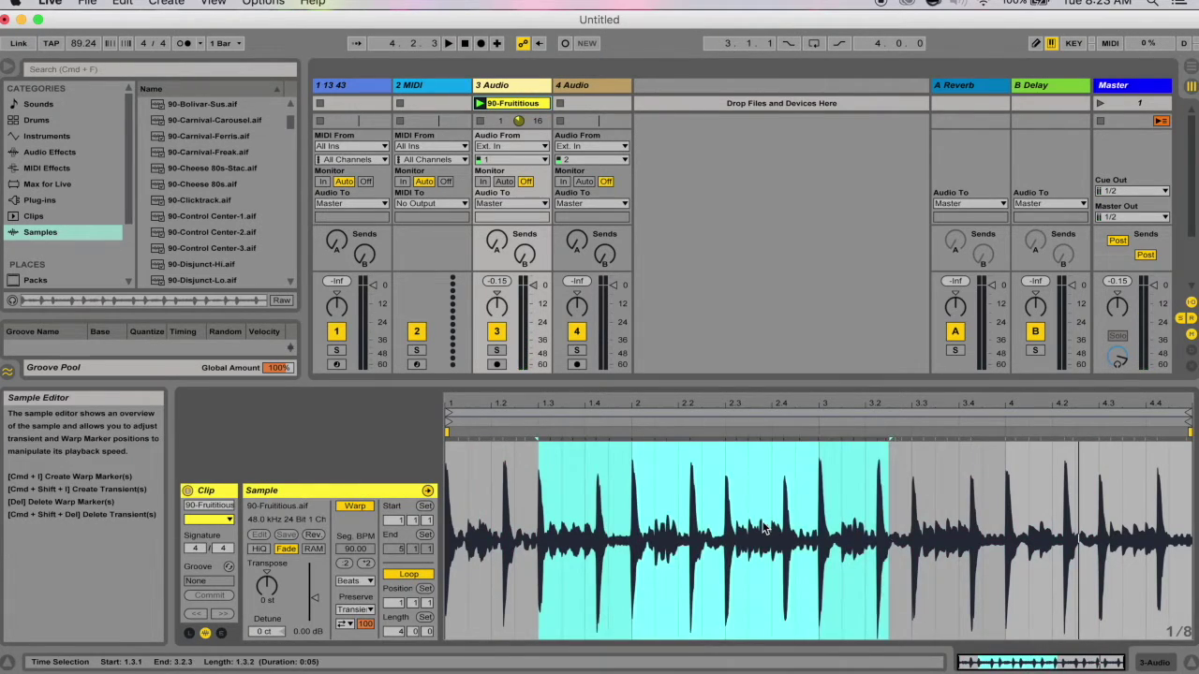
right_click(766, 523)
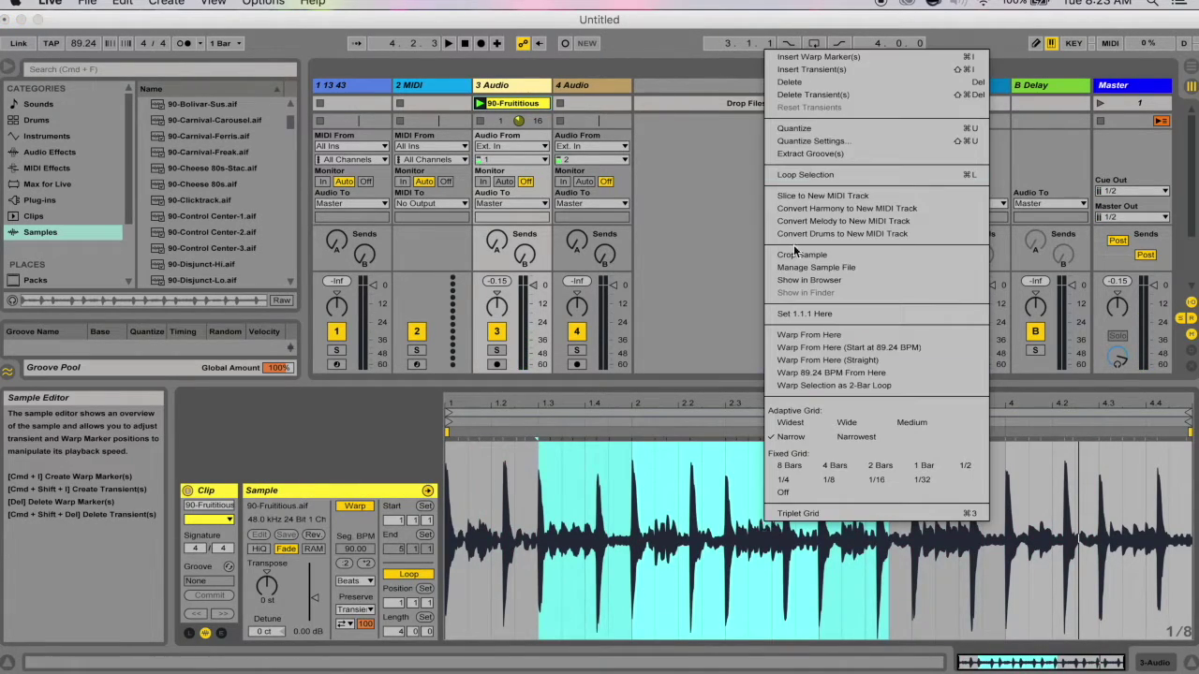
left_click(836, 196)
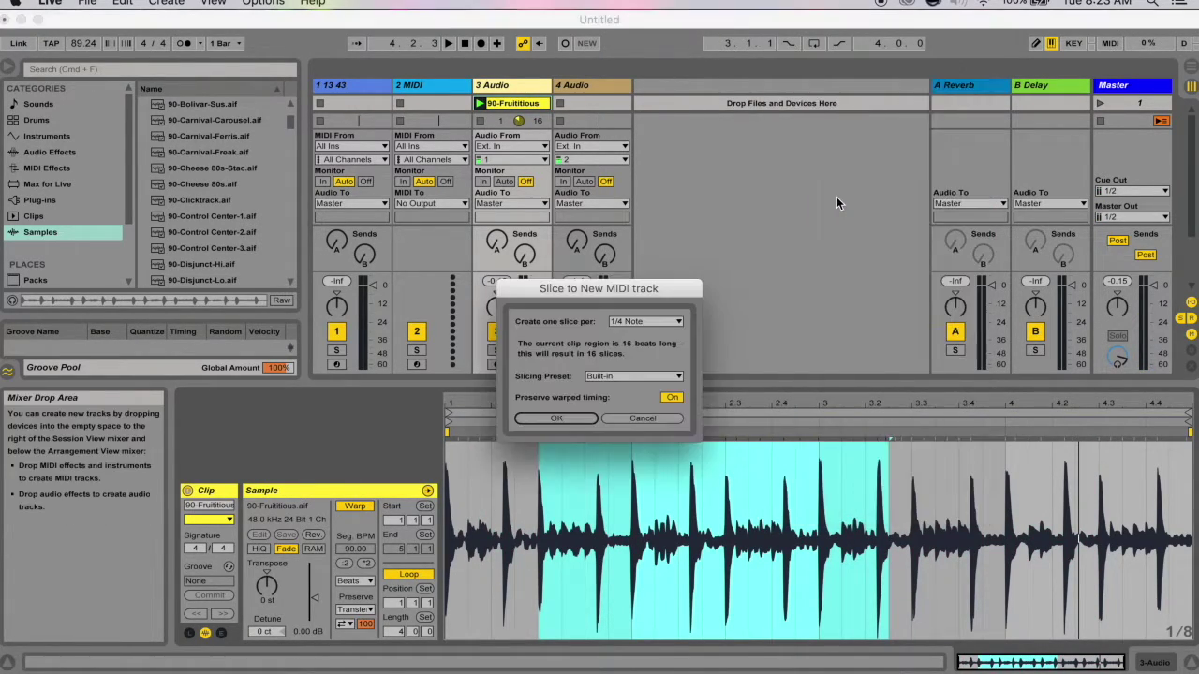
left_click(640, 321)
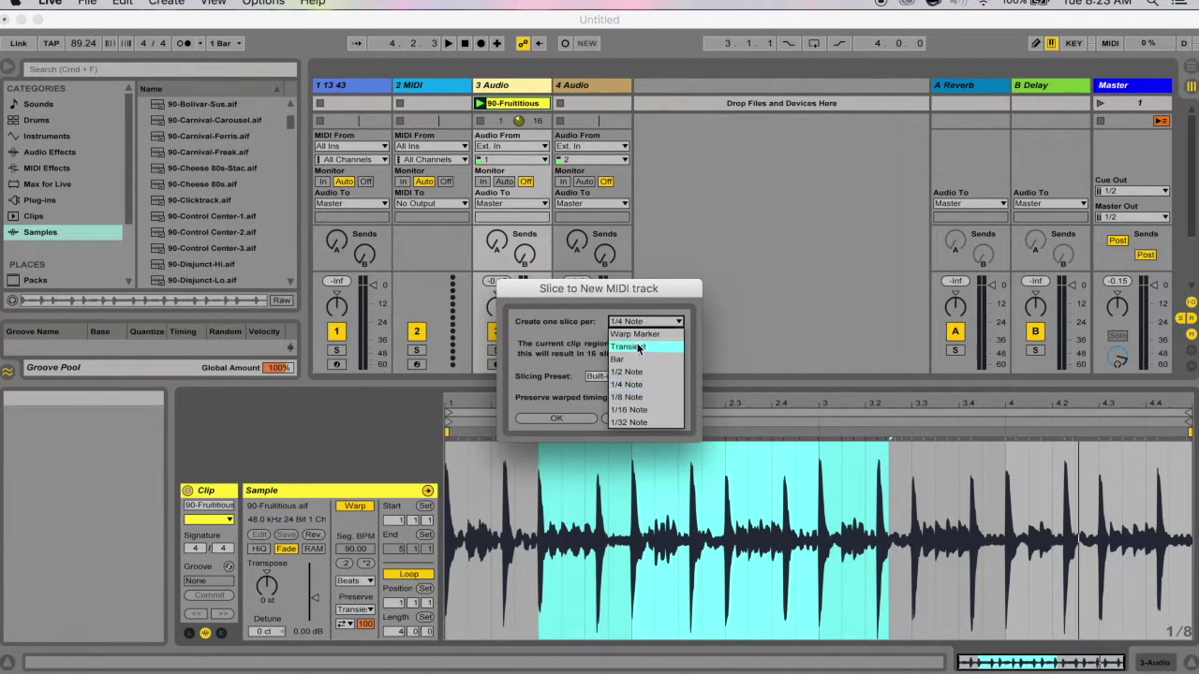
left_click(636, 345)
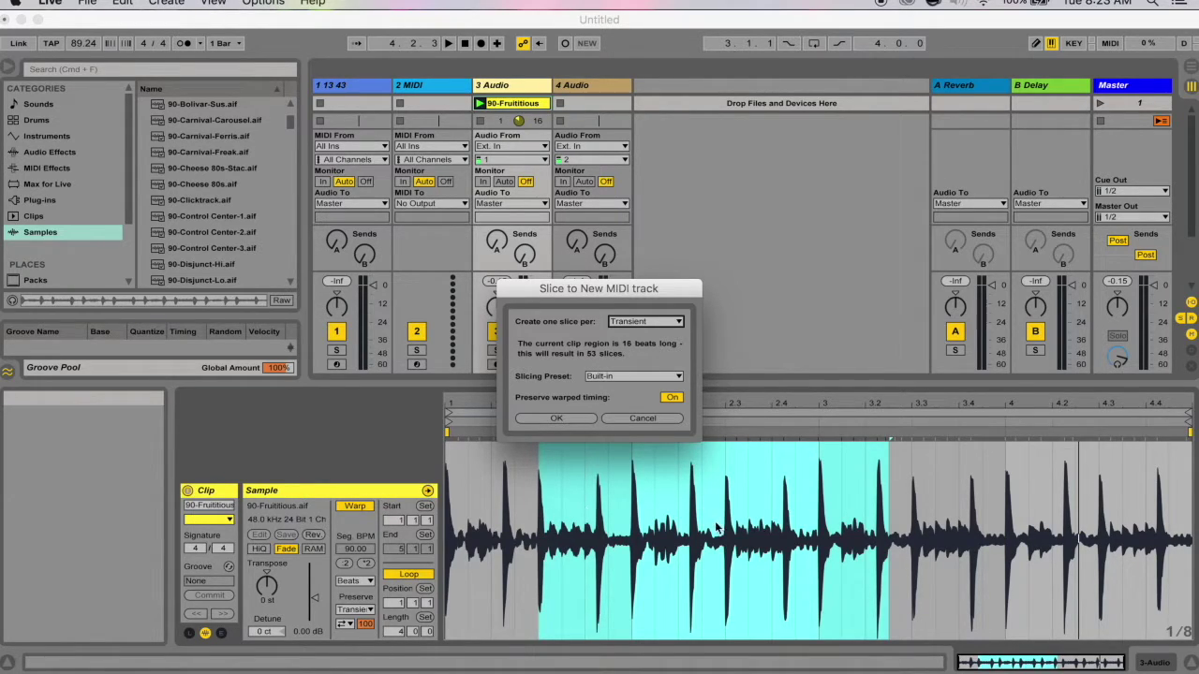
left_click(657, 321)
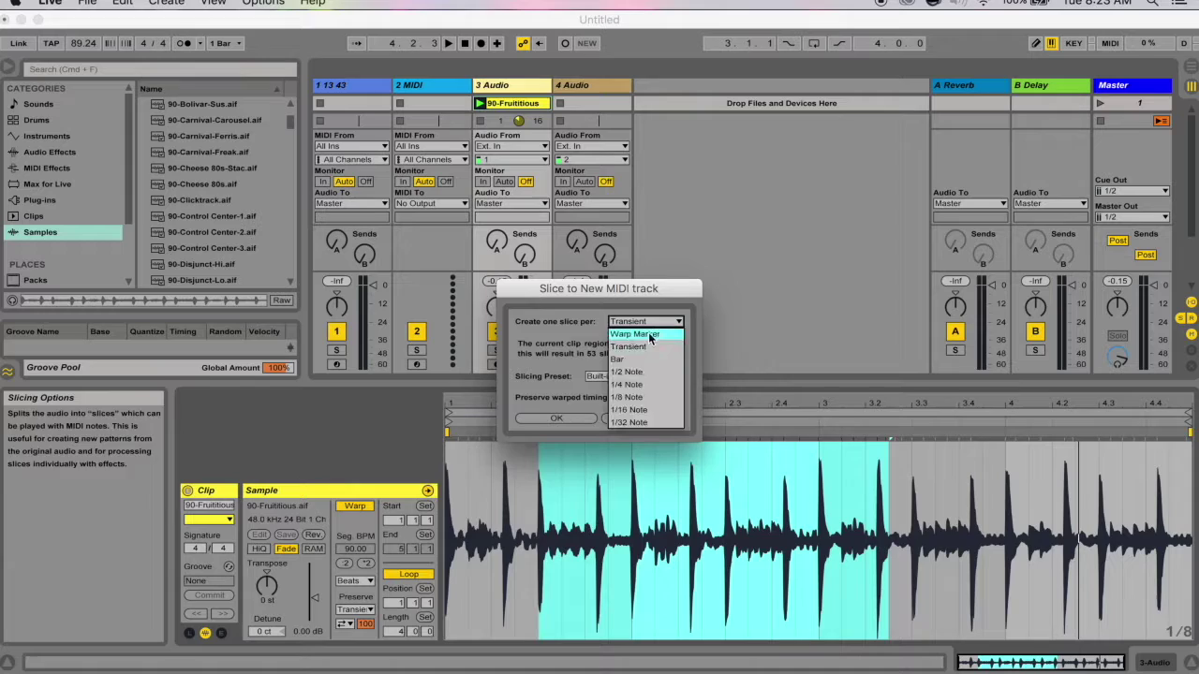
left_click(629, 381)
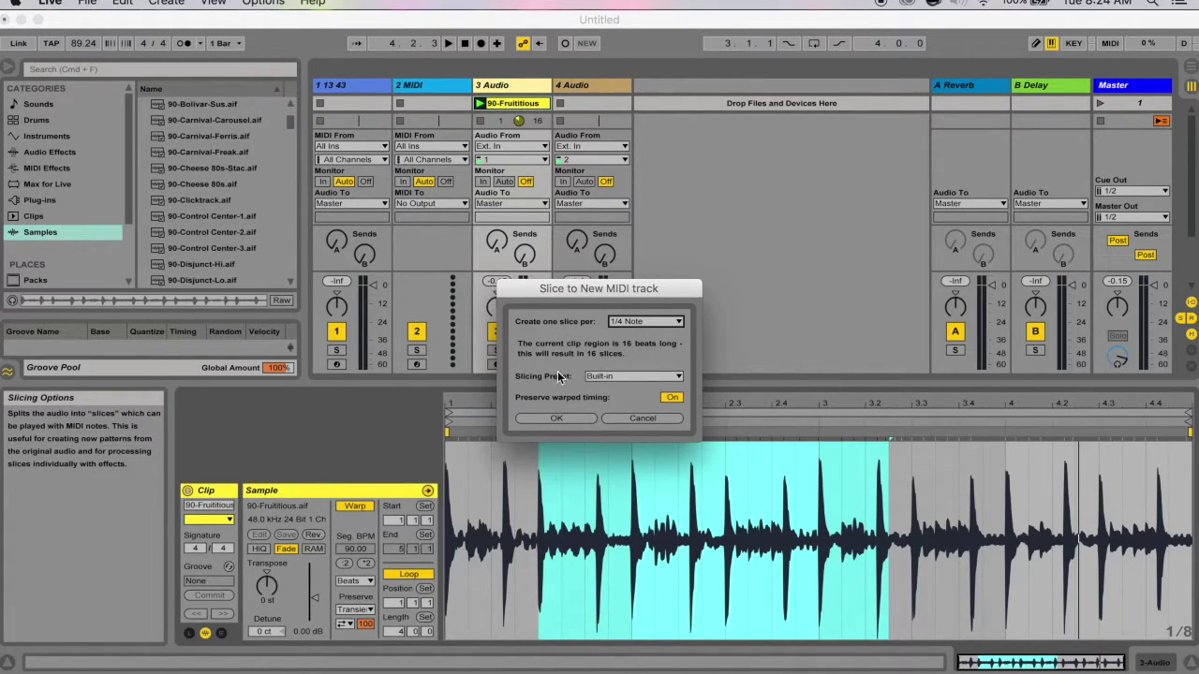
Step: Create the sliced MIDI track using the Built-in slicing preset with Preserve warped timing on
left_click(659, 377)
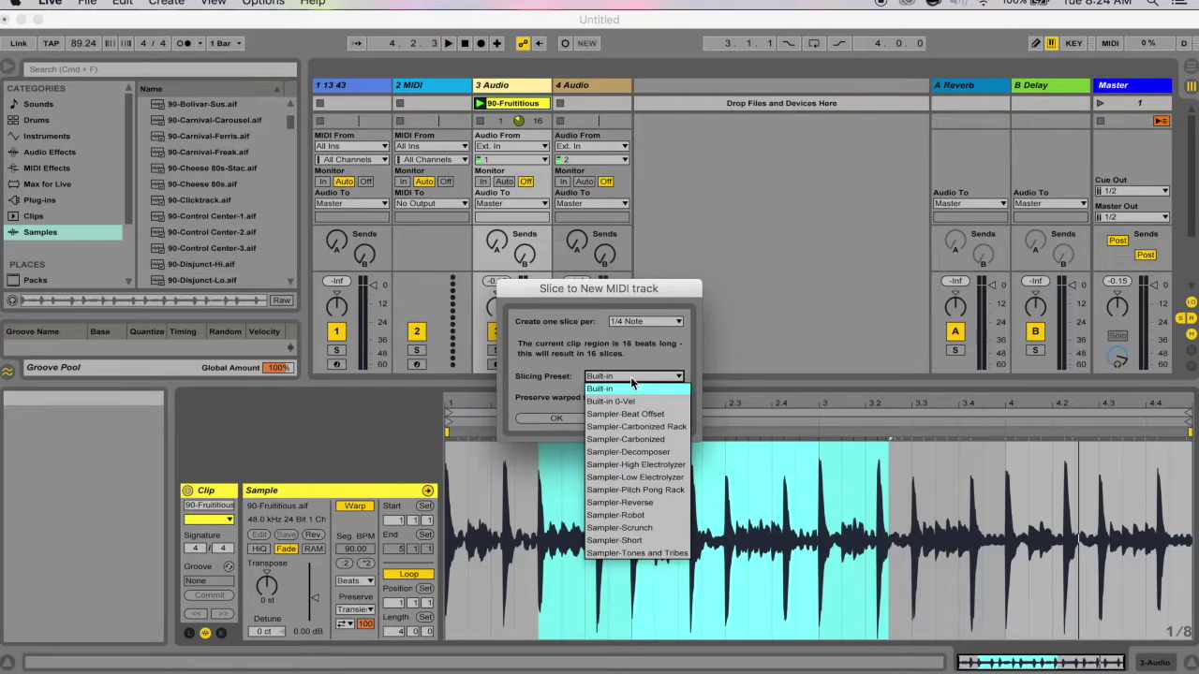
left_click(630, 376)
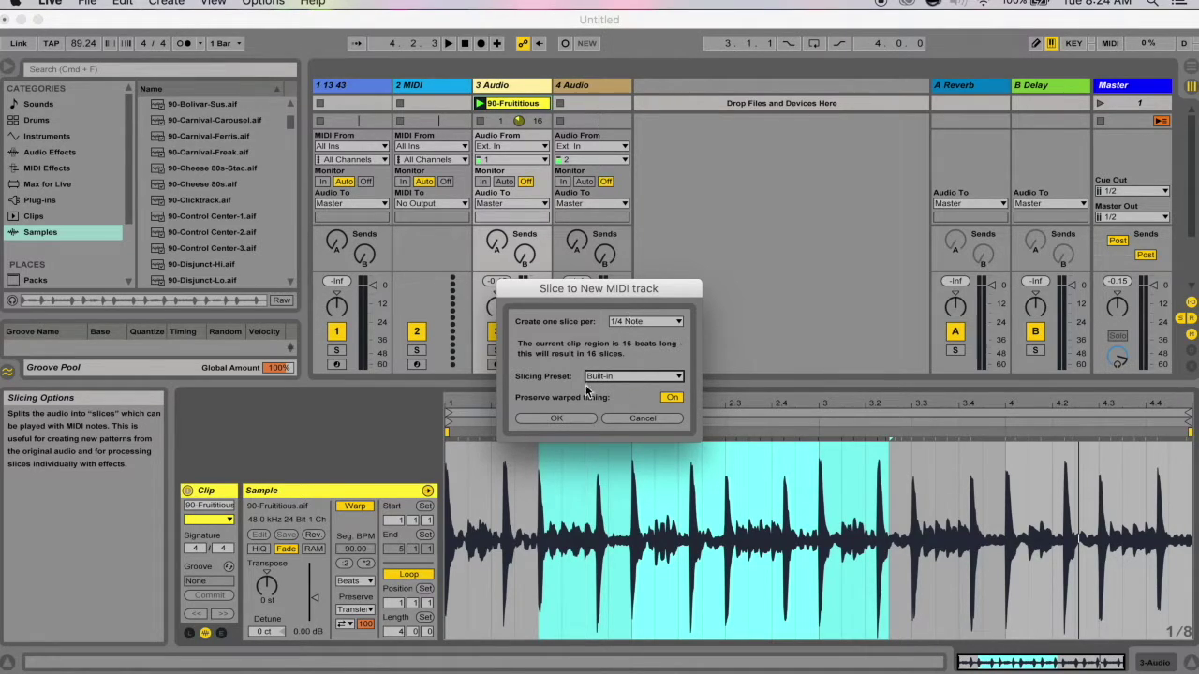
left_click(641, 378)
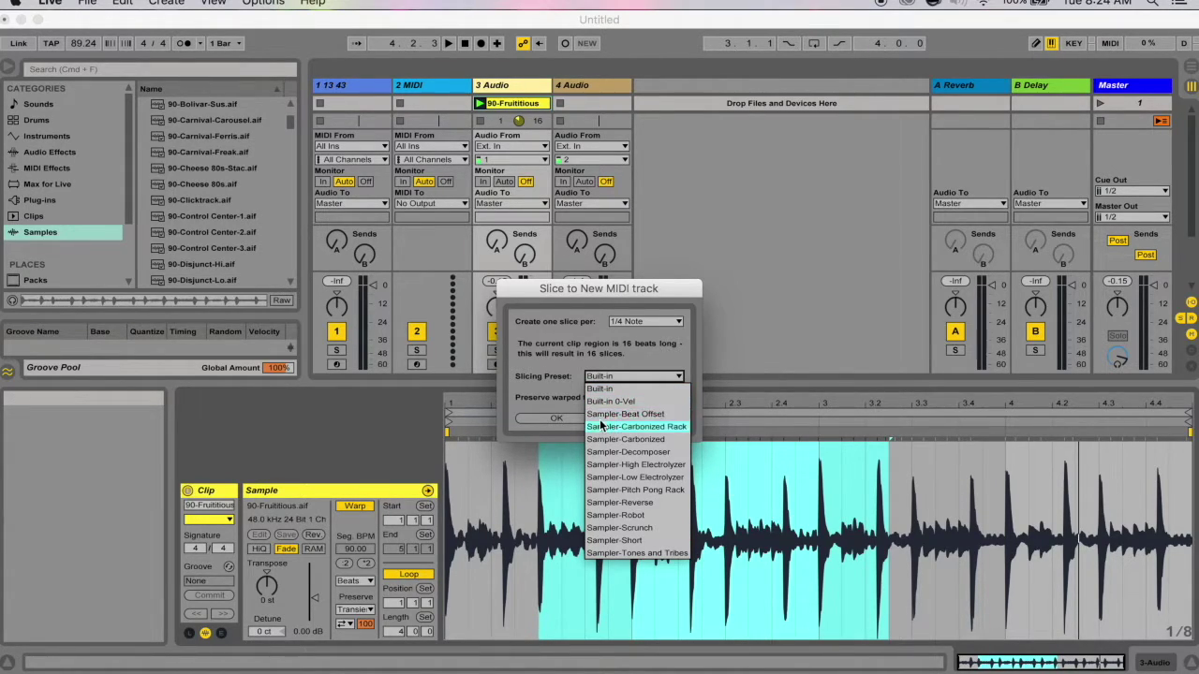
left_click(646, 389)
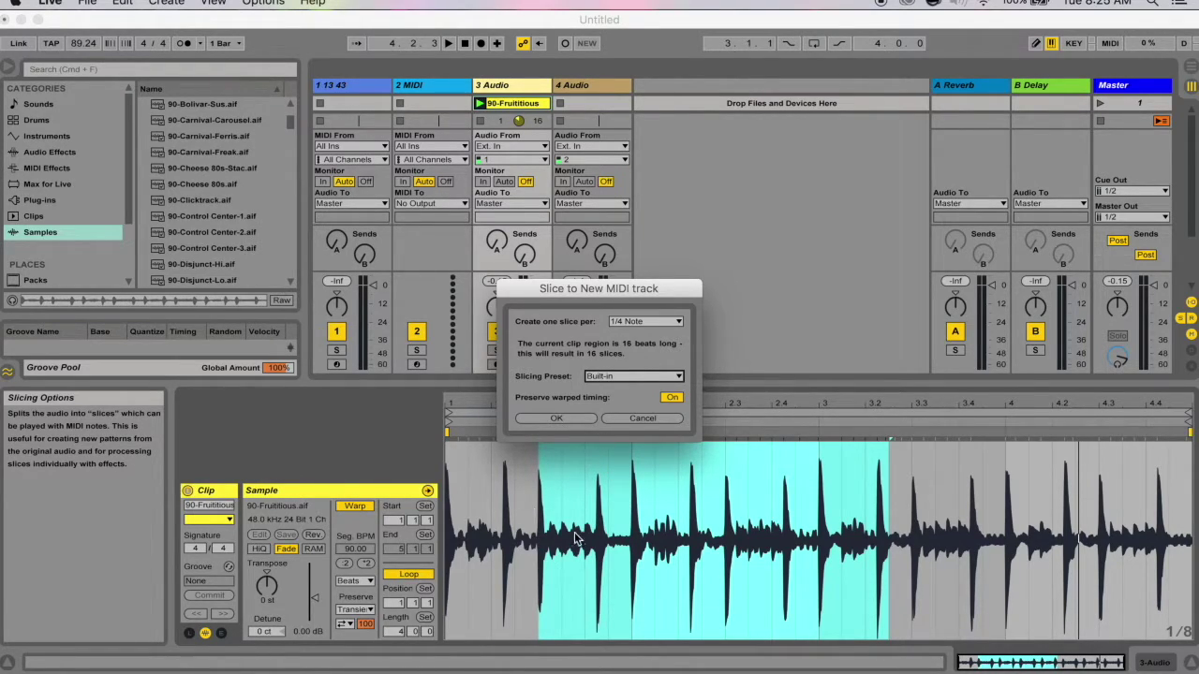
left_click(669, 398)
left_click(669, 399)
left_click(569, 419)
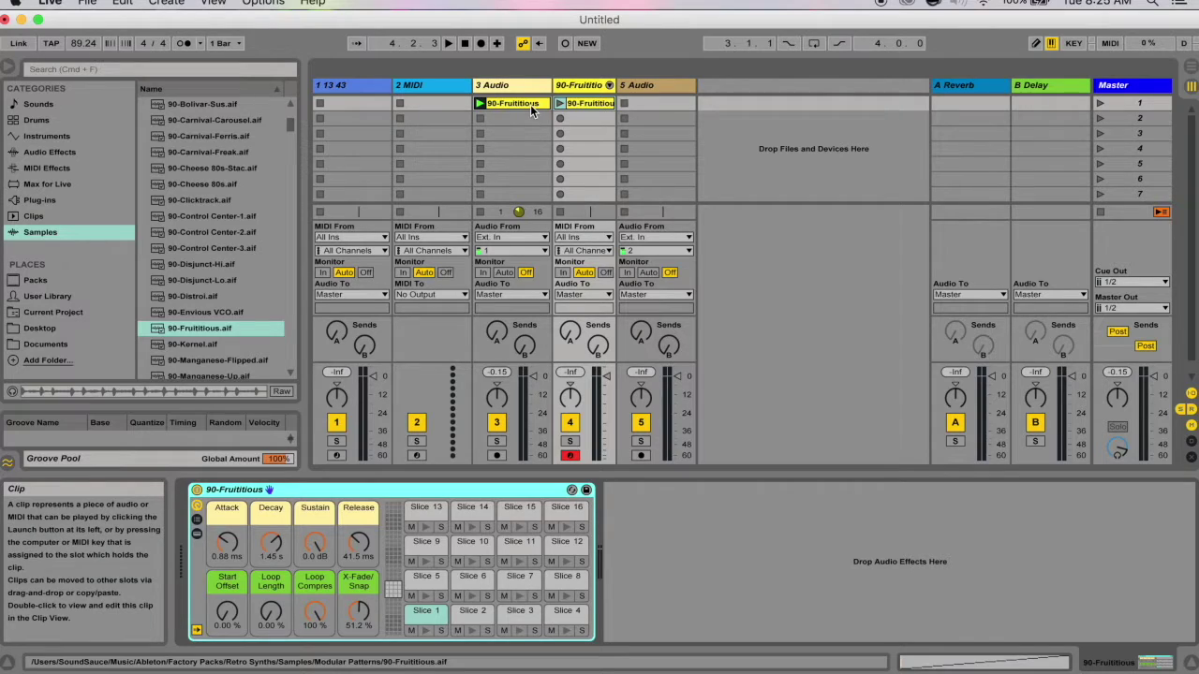
Step: Audition pads of the sliced 90-Fruititious drum rack, such as Slice 13, Slice 15 and Slice 12
left_click(426, 527)
left_click(521, 527)
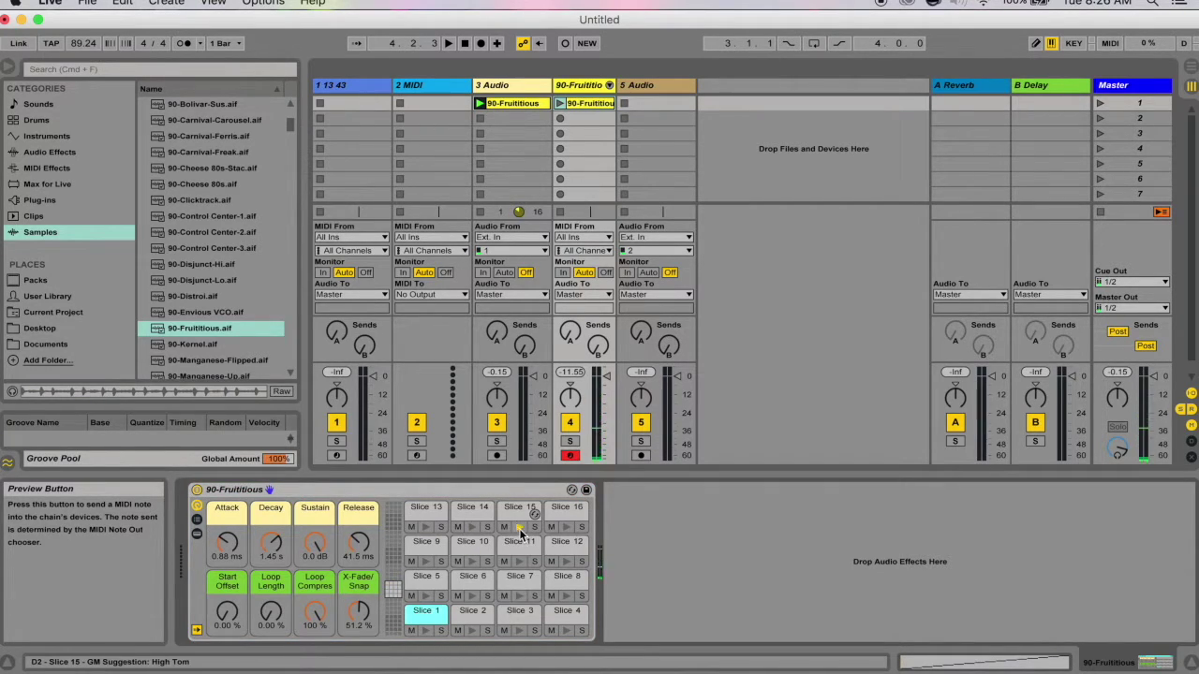
left_click(566, 561)
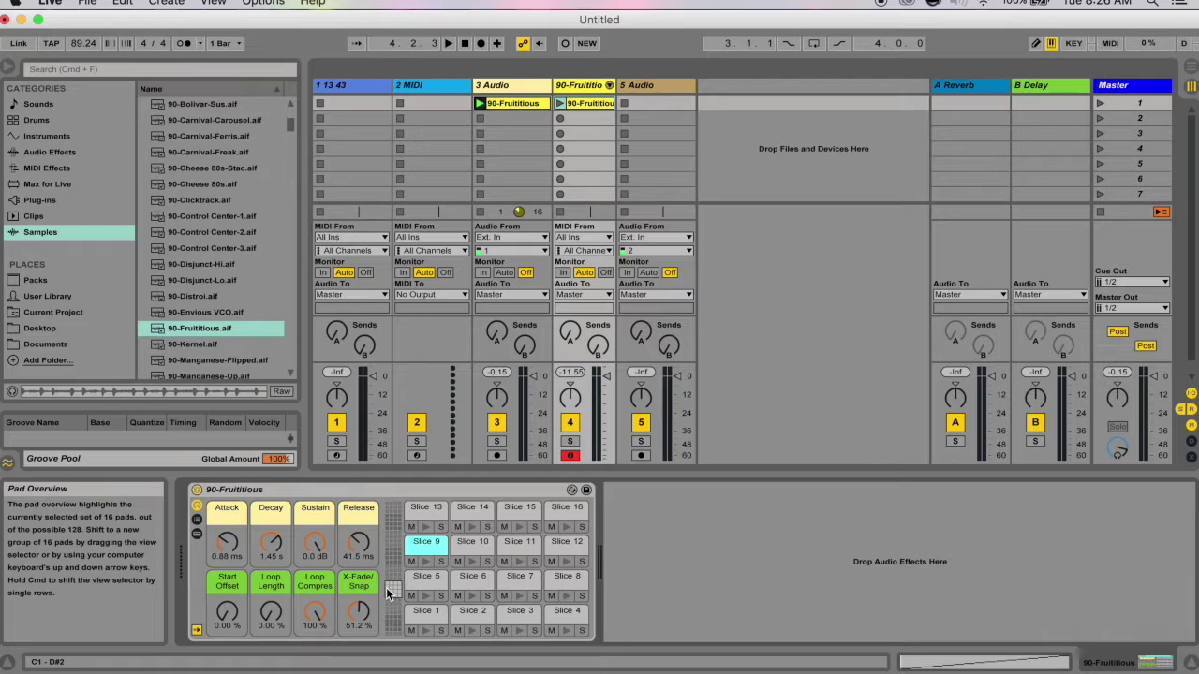
mouse_move(393, 589)
left_mouse_down()
mouse_move(394, 555)
mouse_move(393, 589)
left_mouse_up()
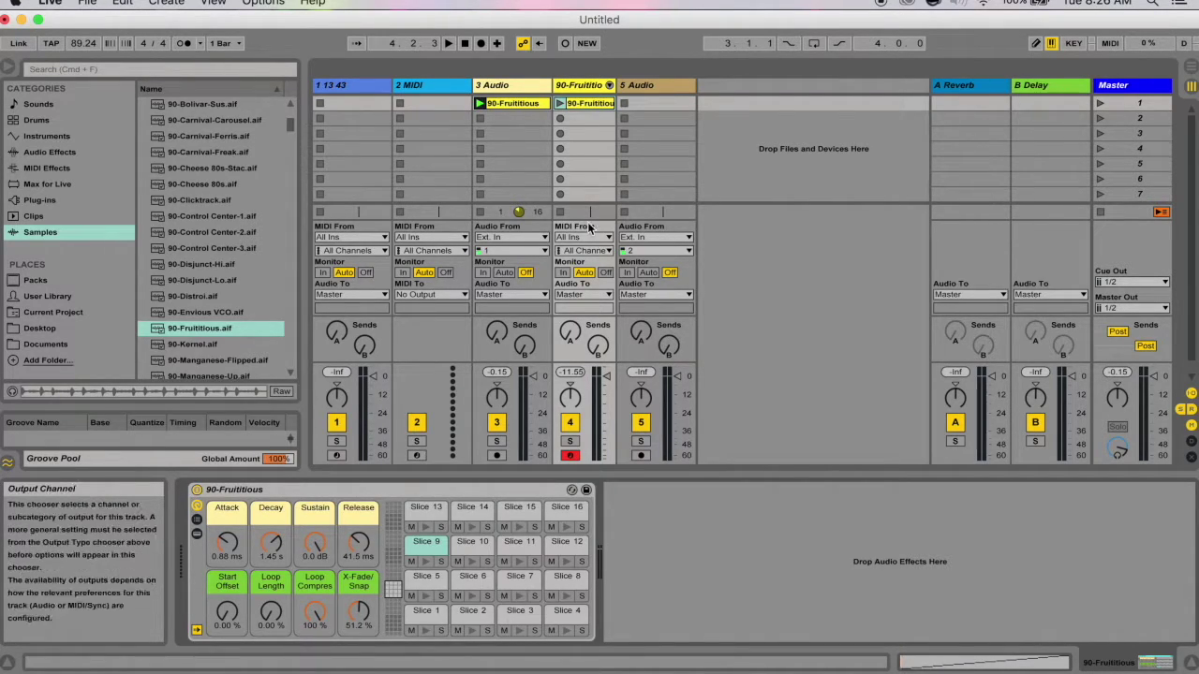
Step: Select the entire original 90-Fruititious audio clip and set up Slice to New MIDI Track with one slice per 1/32 Note
left_click(510, 103)
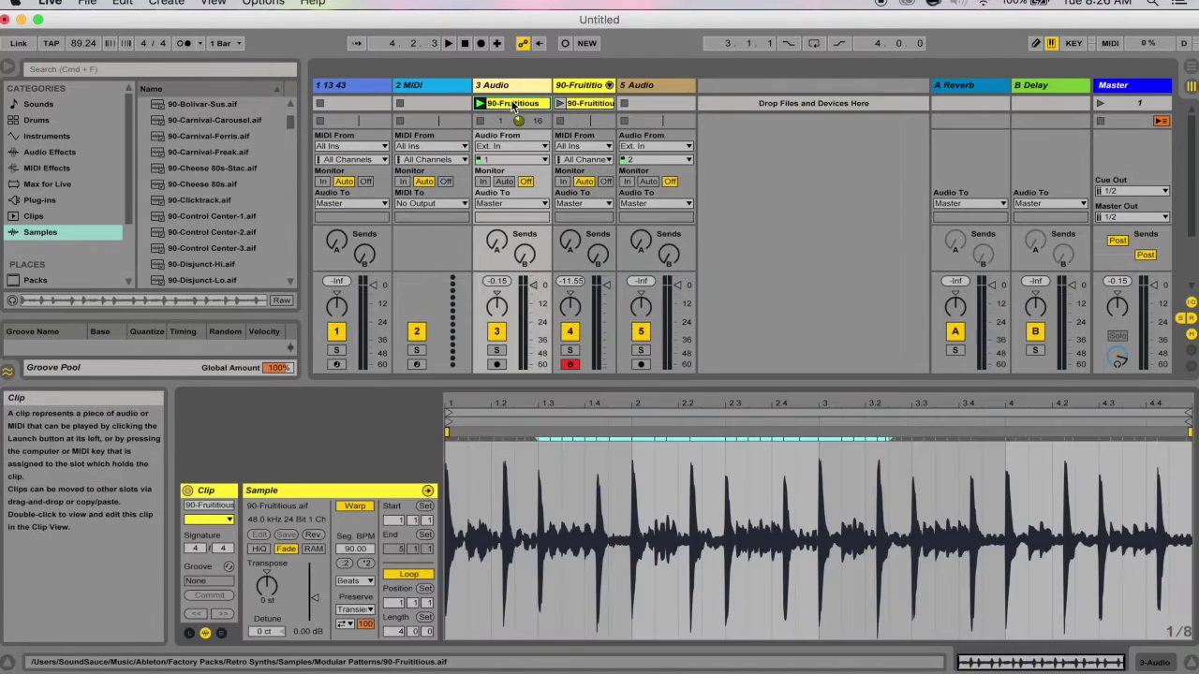
key("super+a")
right_click(841, 504)
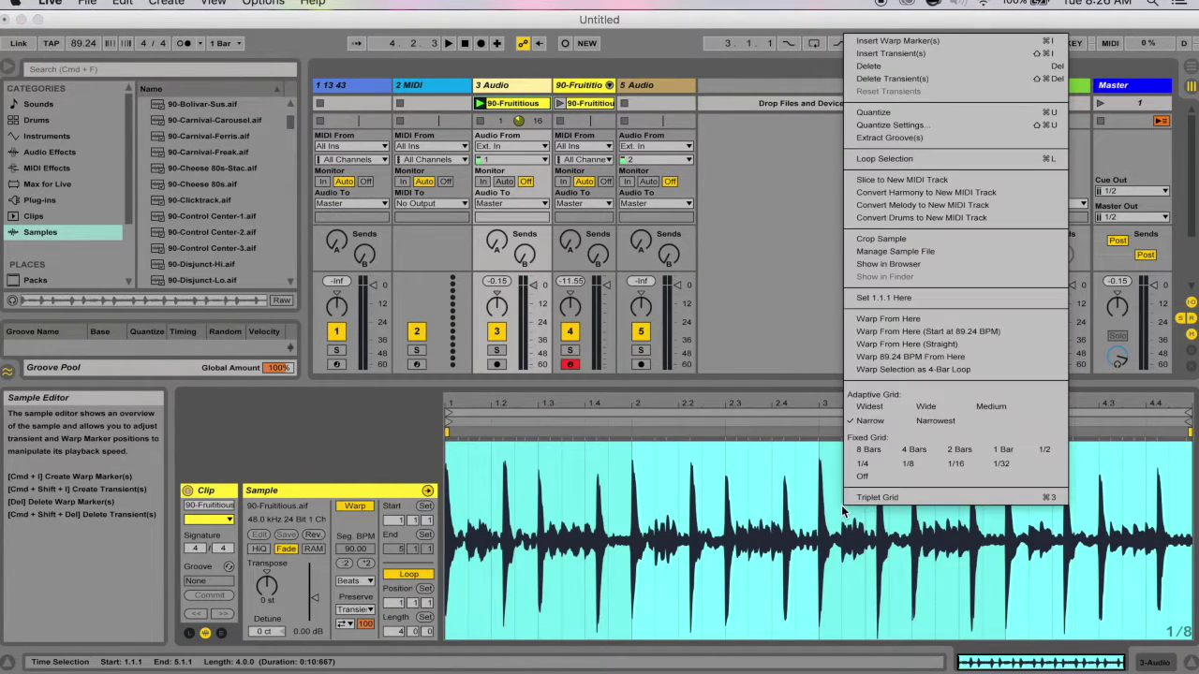
left_click(913, 178)
left_click(646, 322)
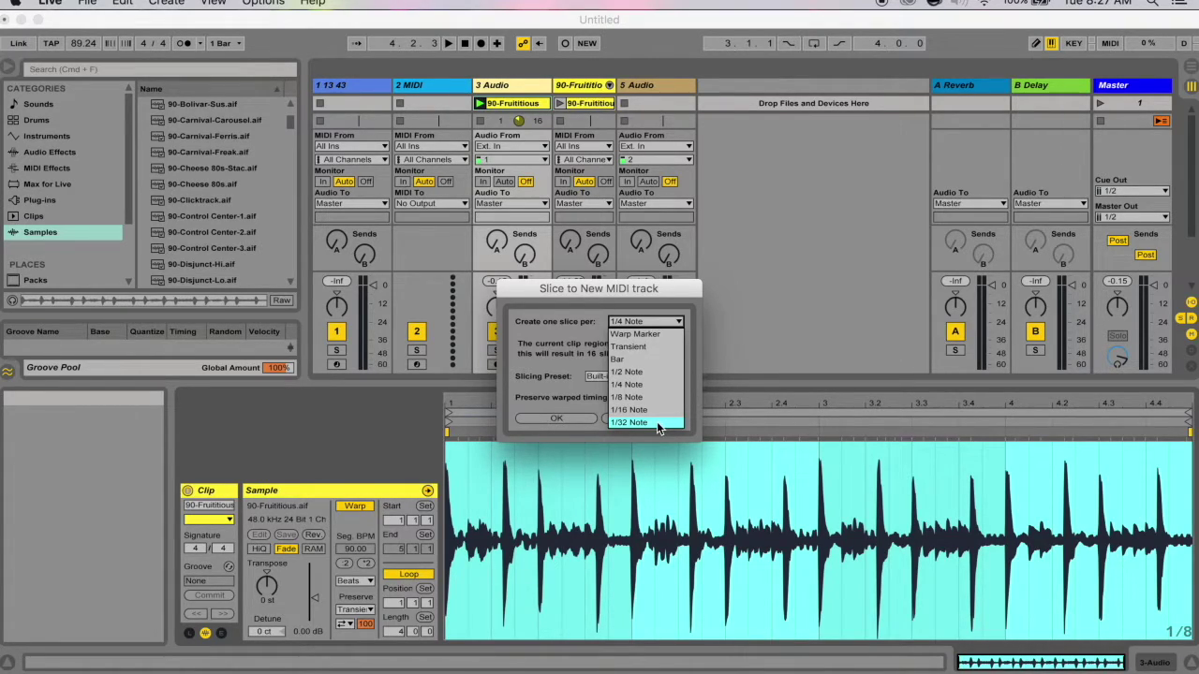
left_click(656, 422)
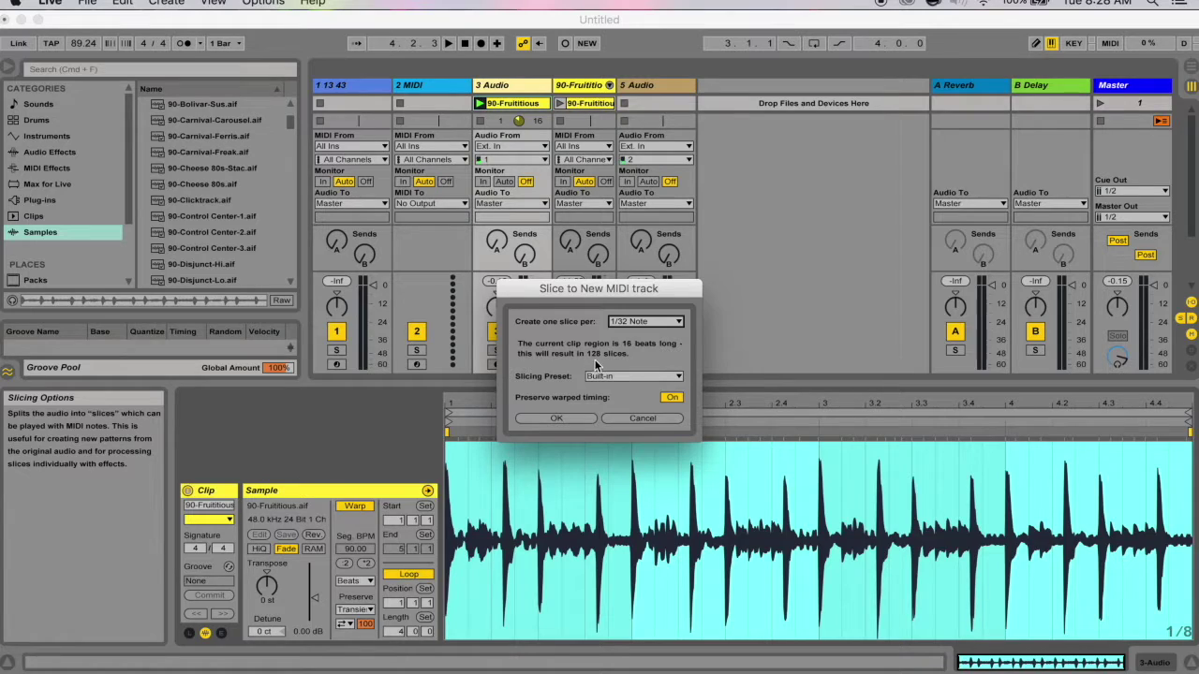
Step: Try one slice per Transient and restore the slicing division to 1/32 Note
left_click(665, 324)
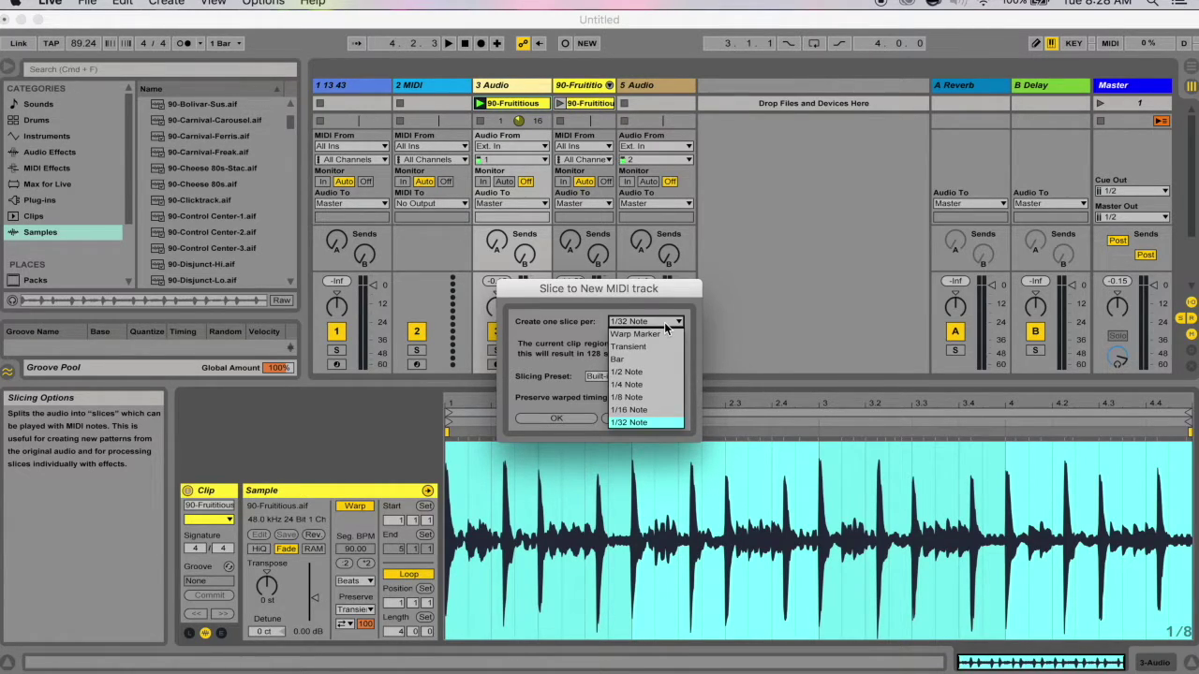
left_click(648, 347)
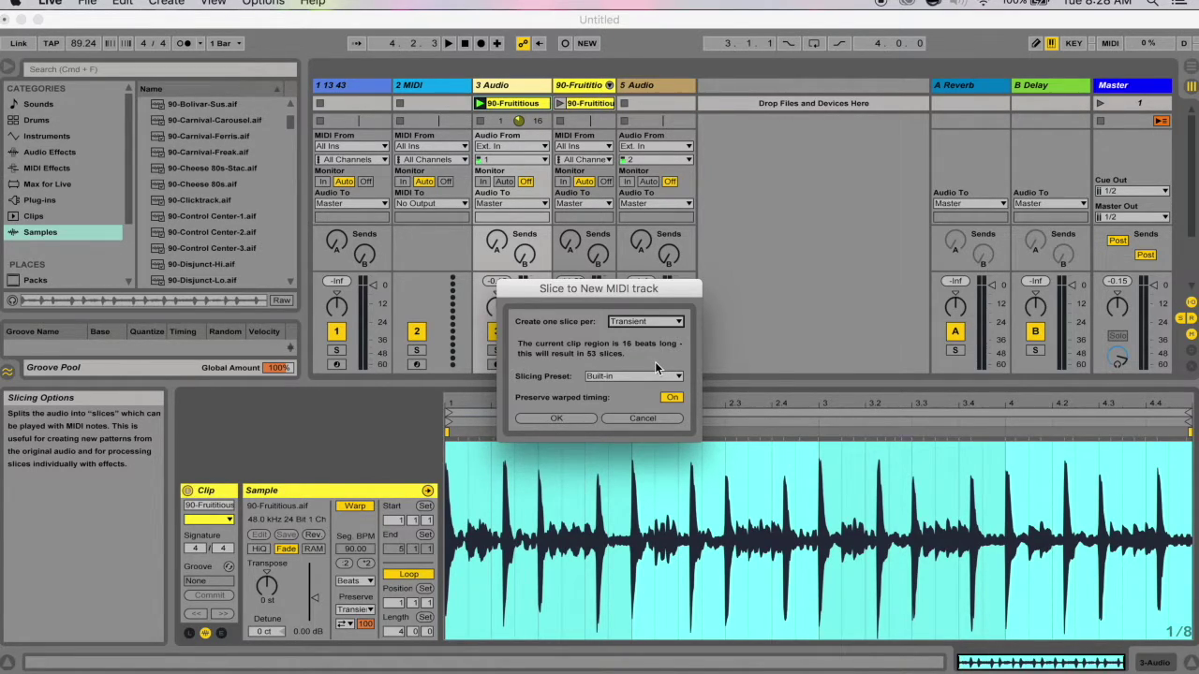
left_click(651, 321)
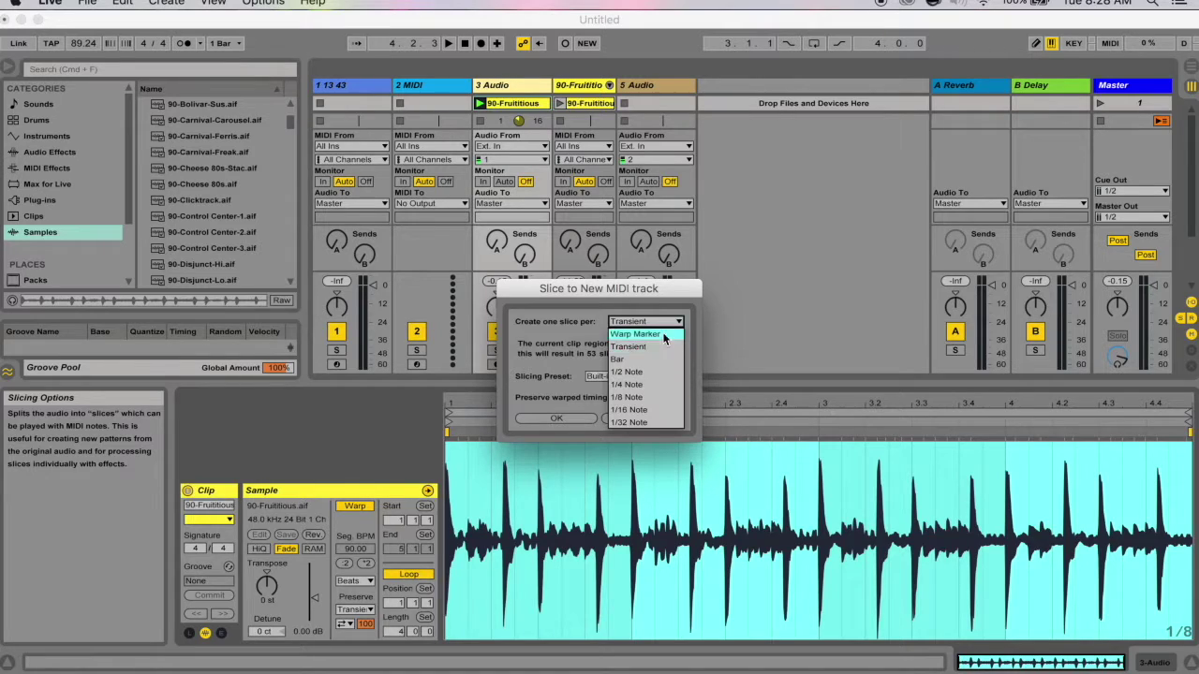
left_click(646, 421)
Step: Create the second sliced MIDI track using the Built-in slicing preset
left_click(630, 376)
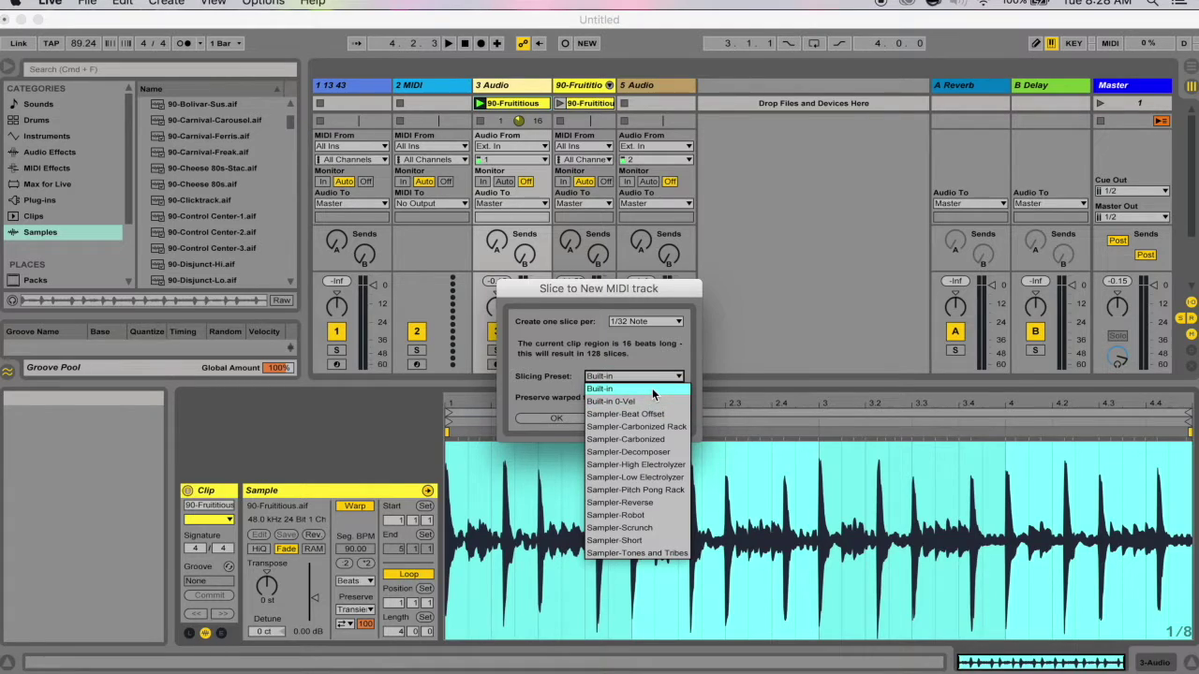
left_click(653, 391)
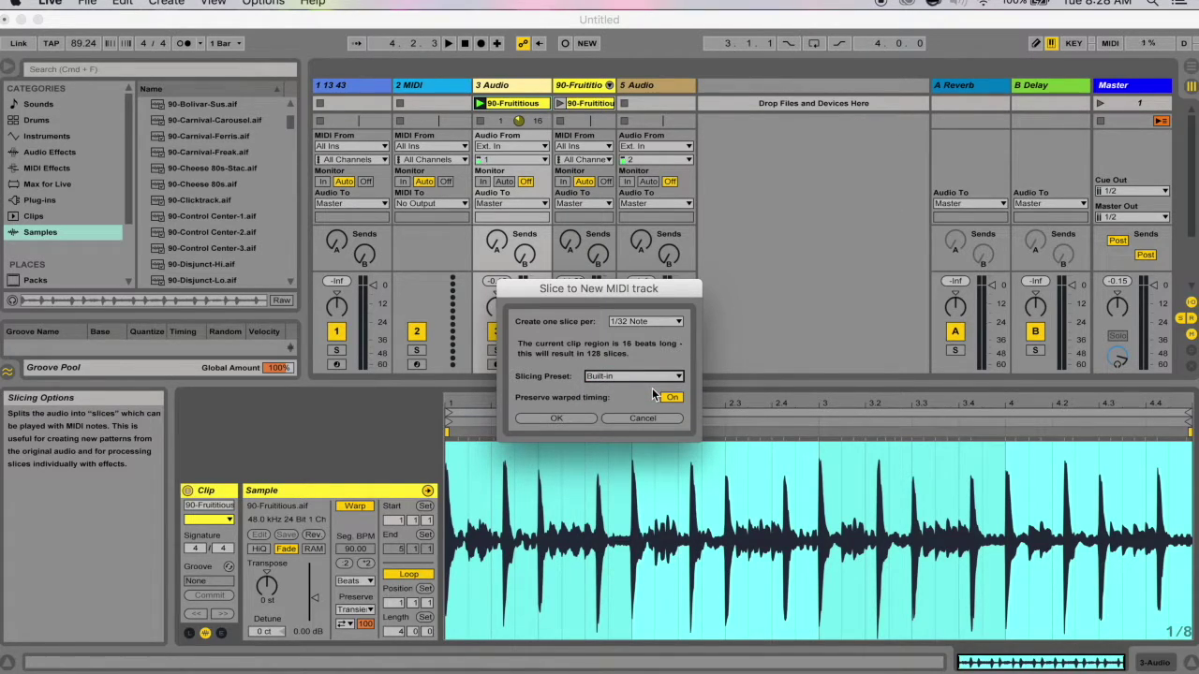
left_click(554, 418)
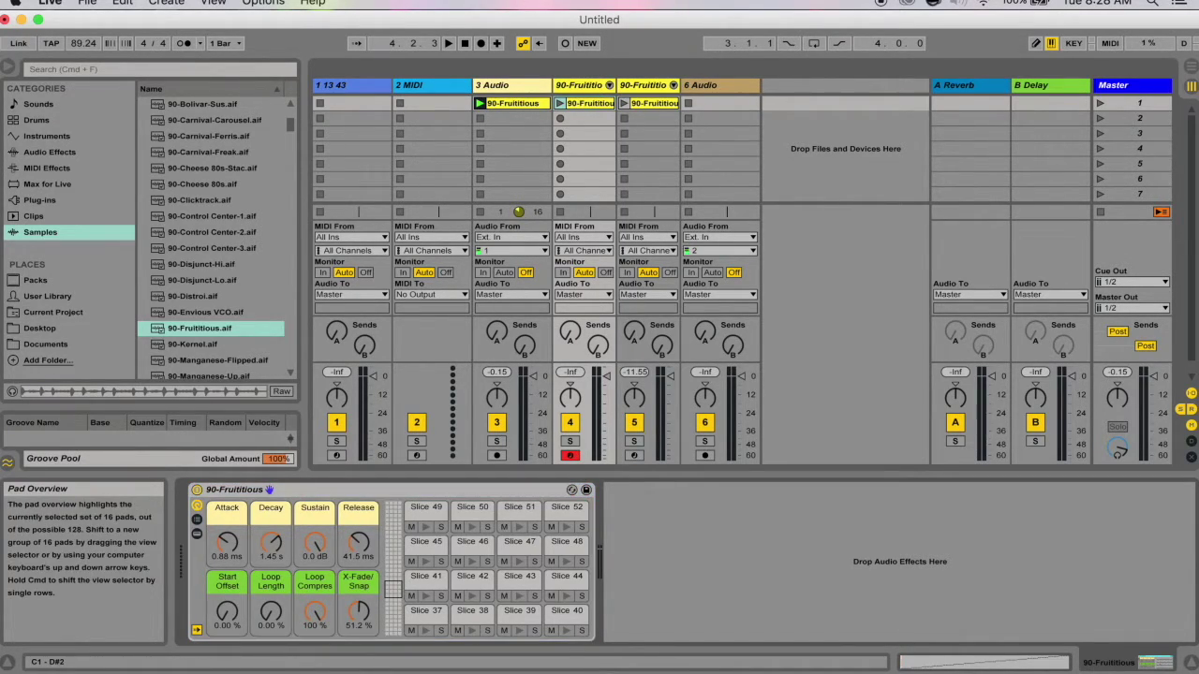
Step: Look through other pad groups of the new drum rack and return to the C1 to D#2 group
left_click_drag(394, 589, 393, 573)
mouse_move(394, 572)
left_mouse_down()
mouse_move(393, 522)
mouse_move(393, 623)
mouse_move(394, 589)
left_mouse_up()
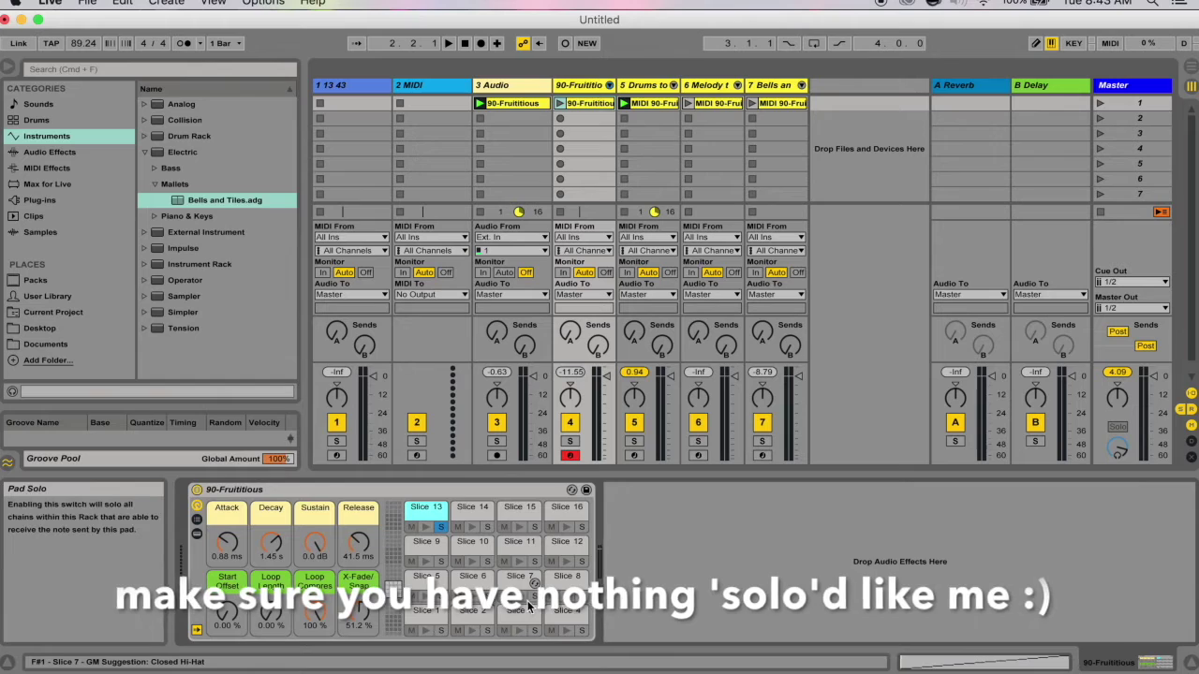
Step: Turn off solo on the Slice 13 pad of the drum rack
left_click(441, 527)
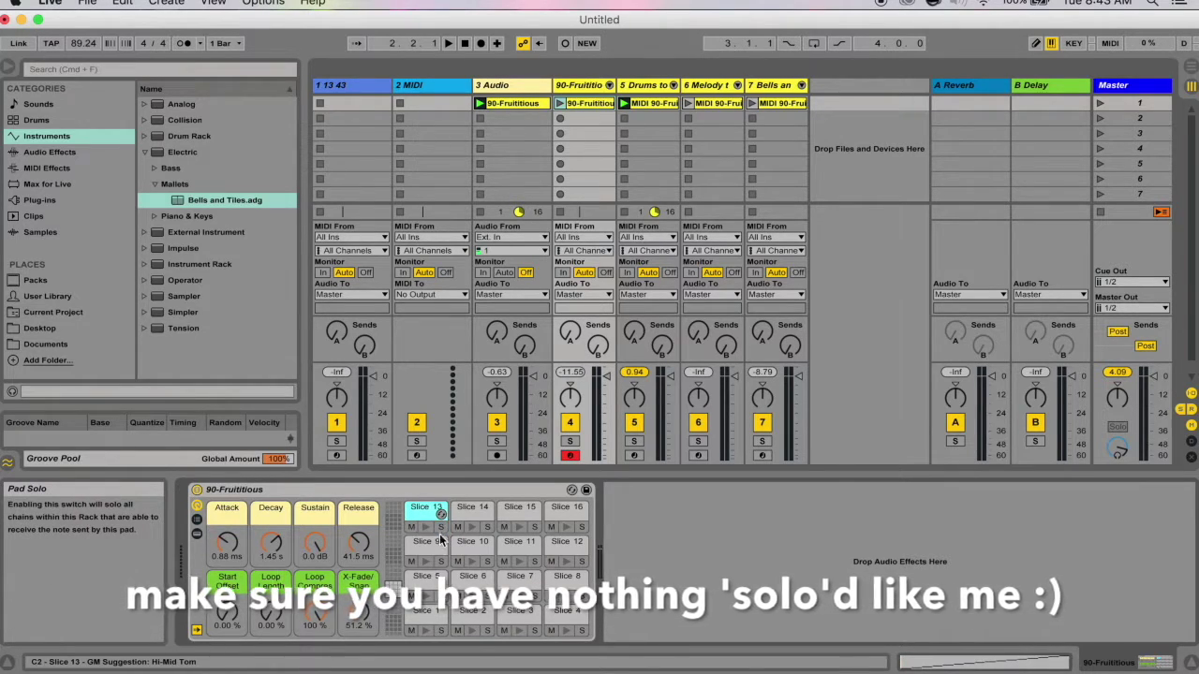
left_click(426, 630)
left_click(518, 630)
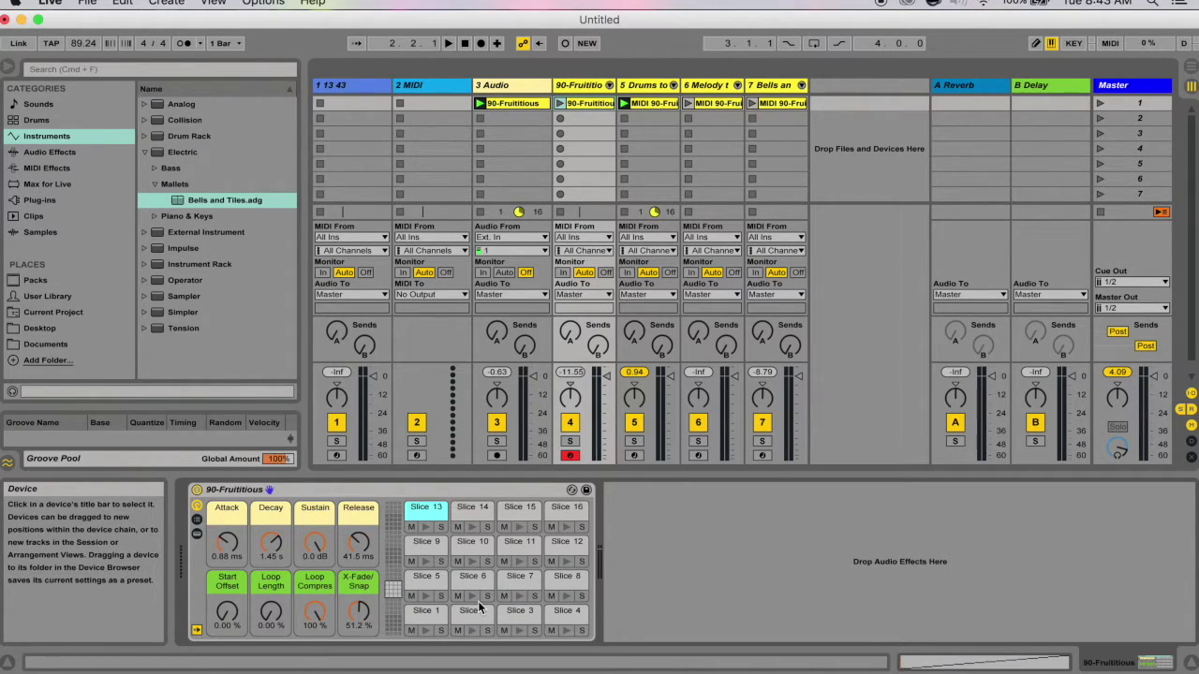
Step: Rearrange the drum rack pads by swapping Slice 1 with Slice 10 and moving other slices to different pads
left_click(427, 615)
left_click_drag(491, 547, 489, 545)
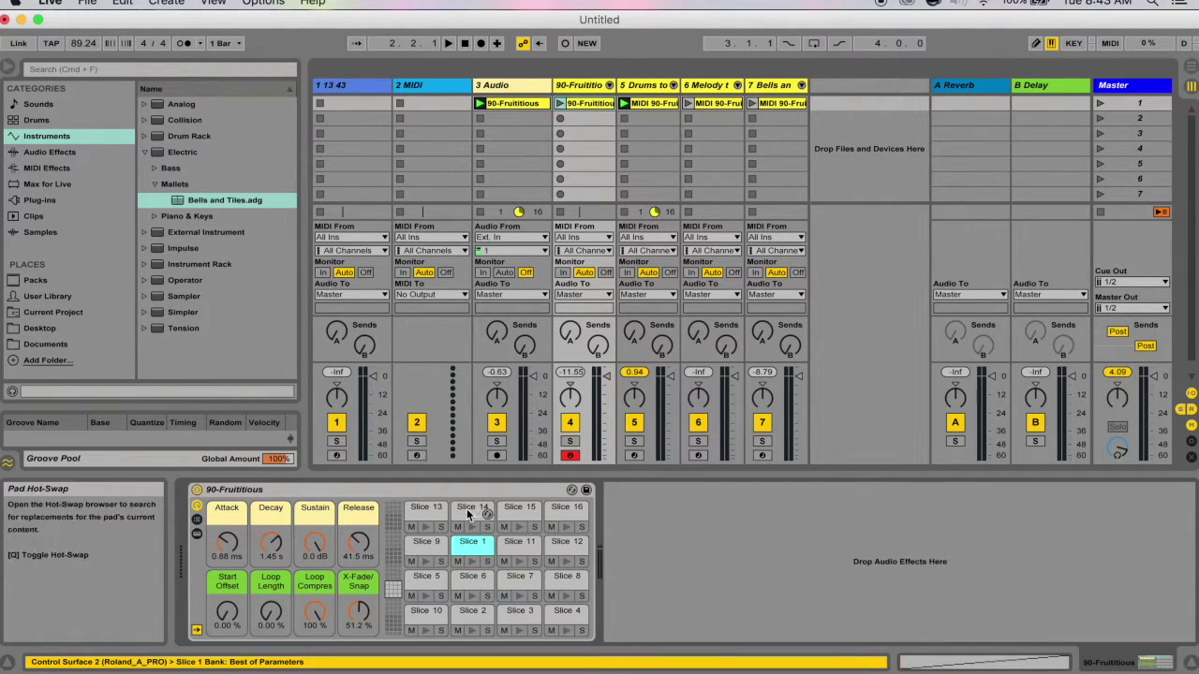
left_click(433, 511)
left_click_drag(534, 585, 530, 580)
left_click_drag(426, 546, 427, 582)
left_click_drag(567, 510, 426, 513)
left_click(428, 614)
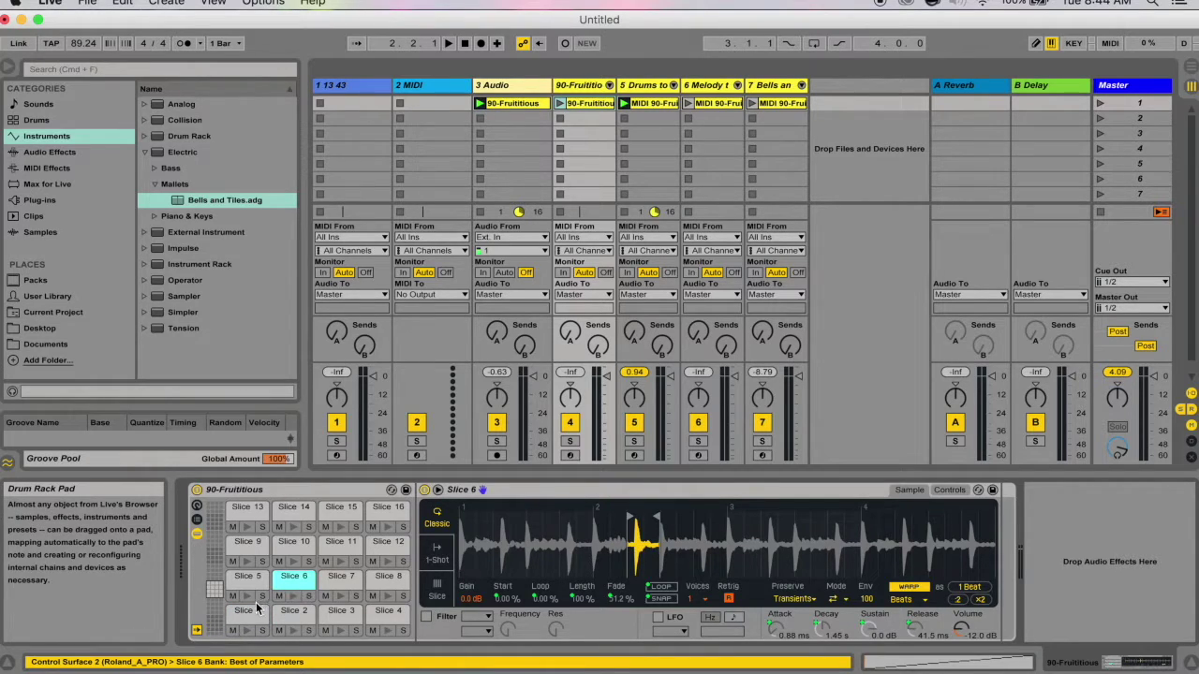
left_click_drag(297, 547, 292, 584)
left_click_drag(343, 547, 242, 623)
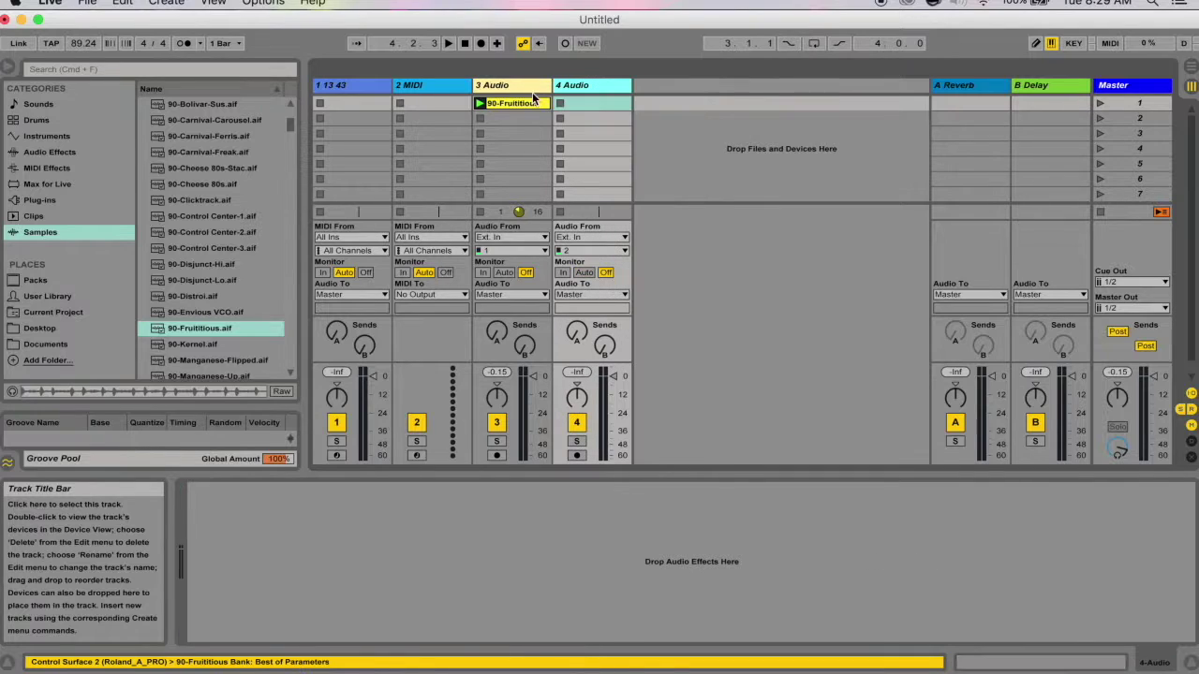
Step: Select the entire sample of the original 90-Fruititious audio clip and start Slice to New MIDI Track
left_click(524, 105)
double_click(525, 105)
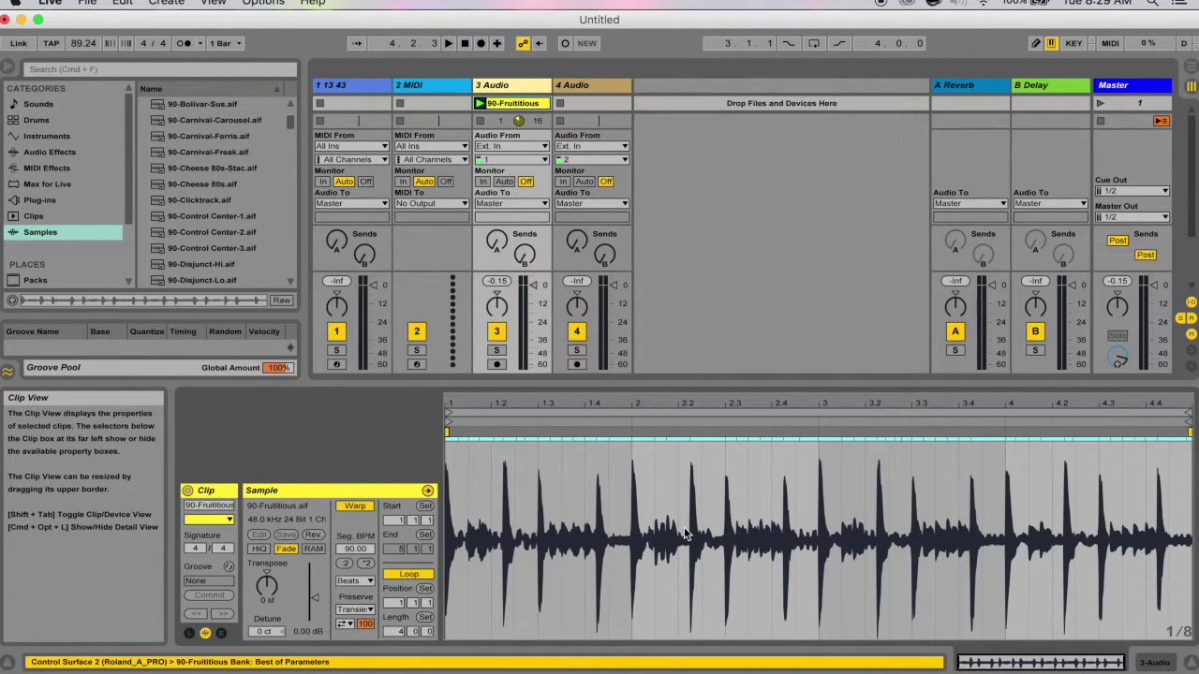
left_click(910, 534)
key("super+a")
right_click(826, 506)
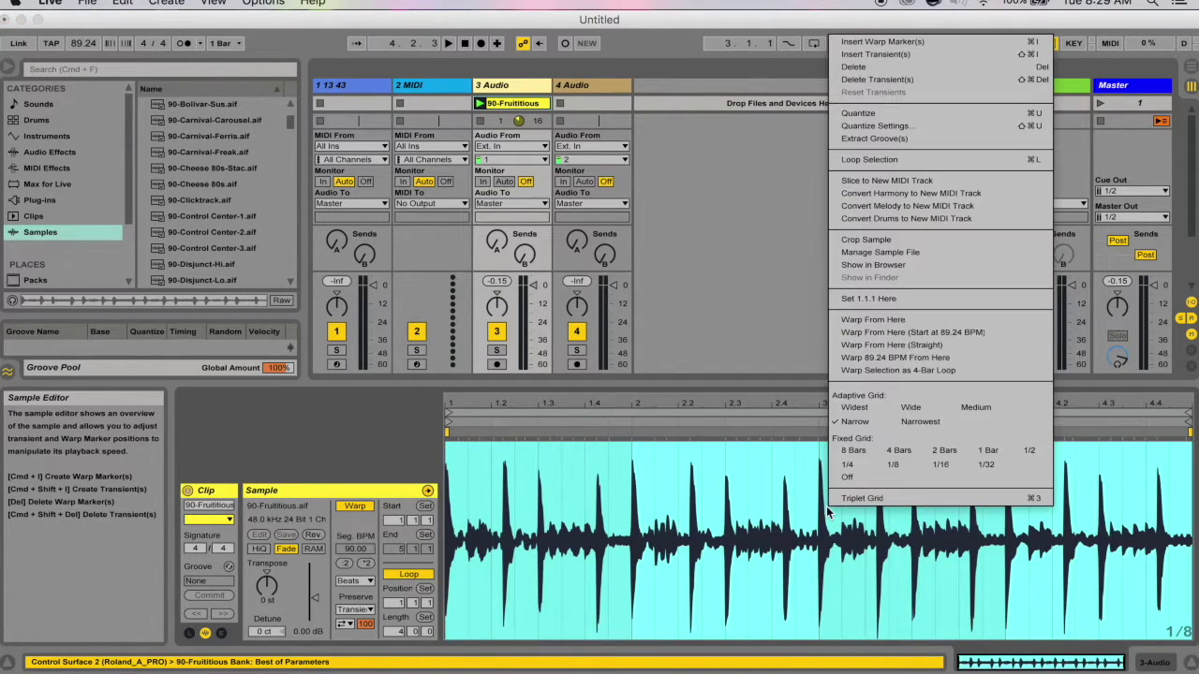
left_click(916, 181)
Step: Create the sliced MIDI track with the Sampler-Reverse slicing preset and one slice per 1/4 Note
left_click(644, 375)
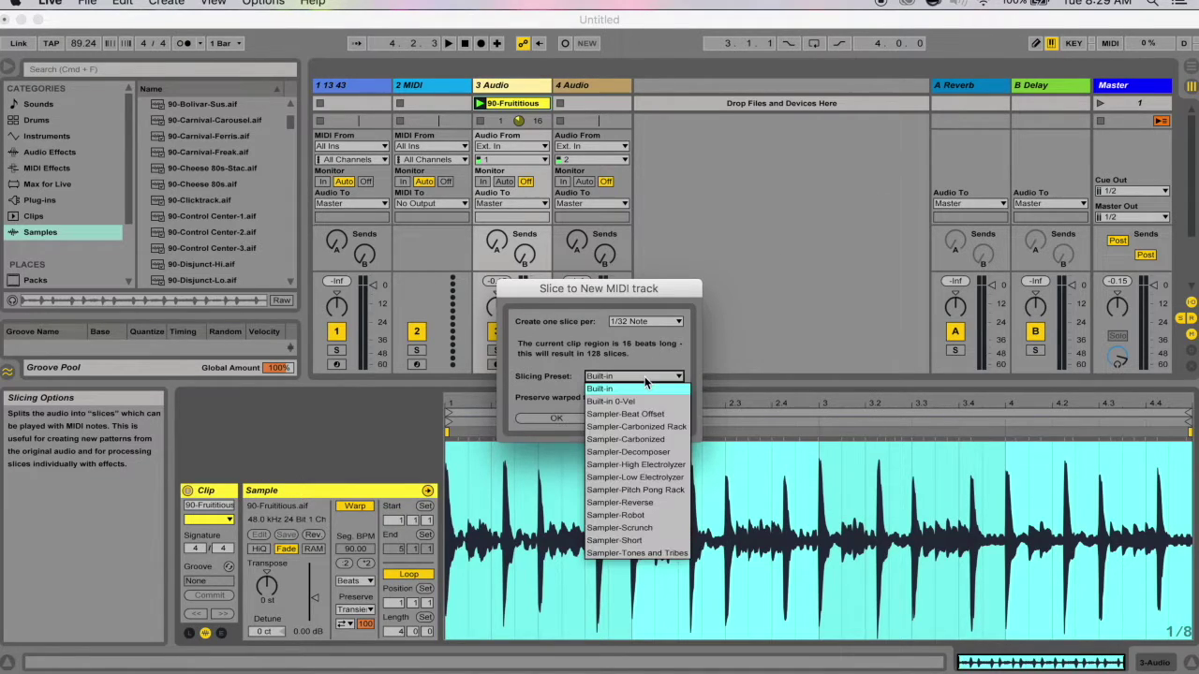
left_click(641, 503)
left_click(665, 322)
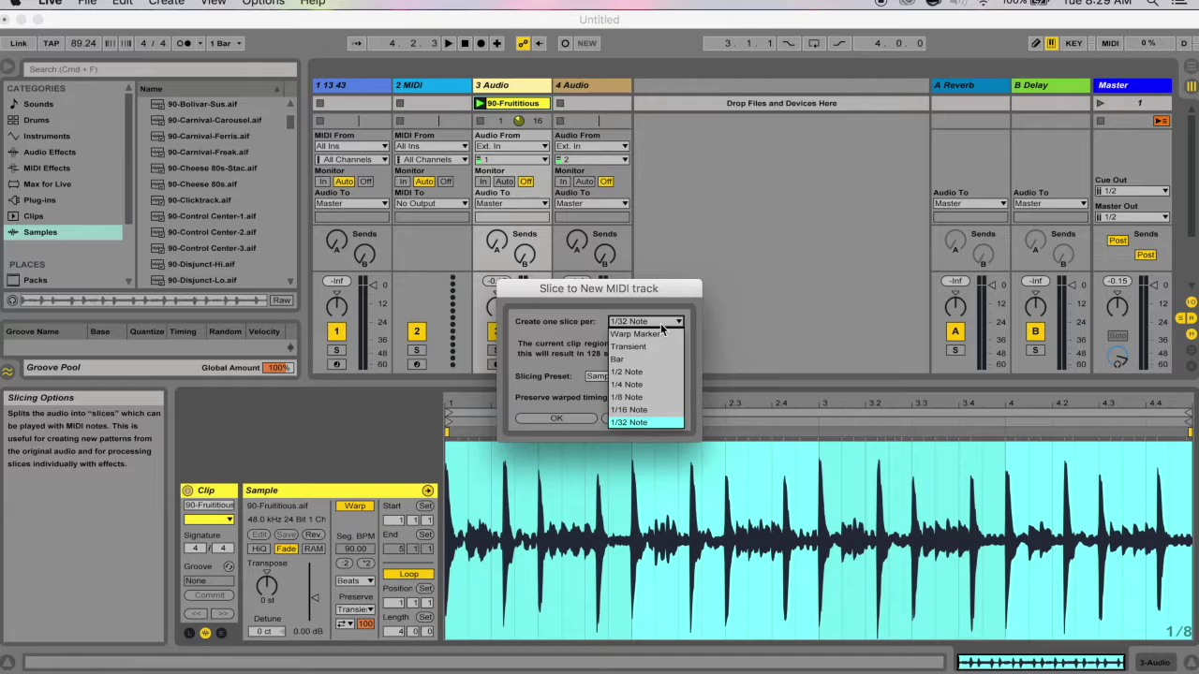
left_click(627, 384)
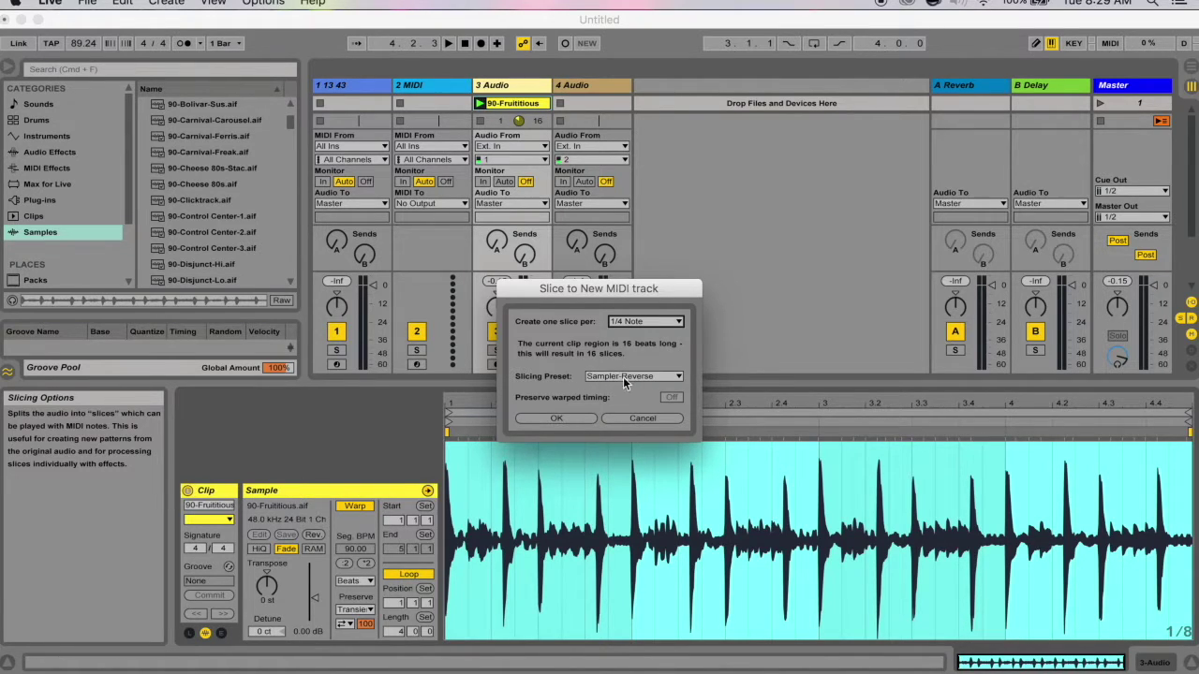
left_click(573, 423)
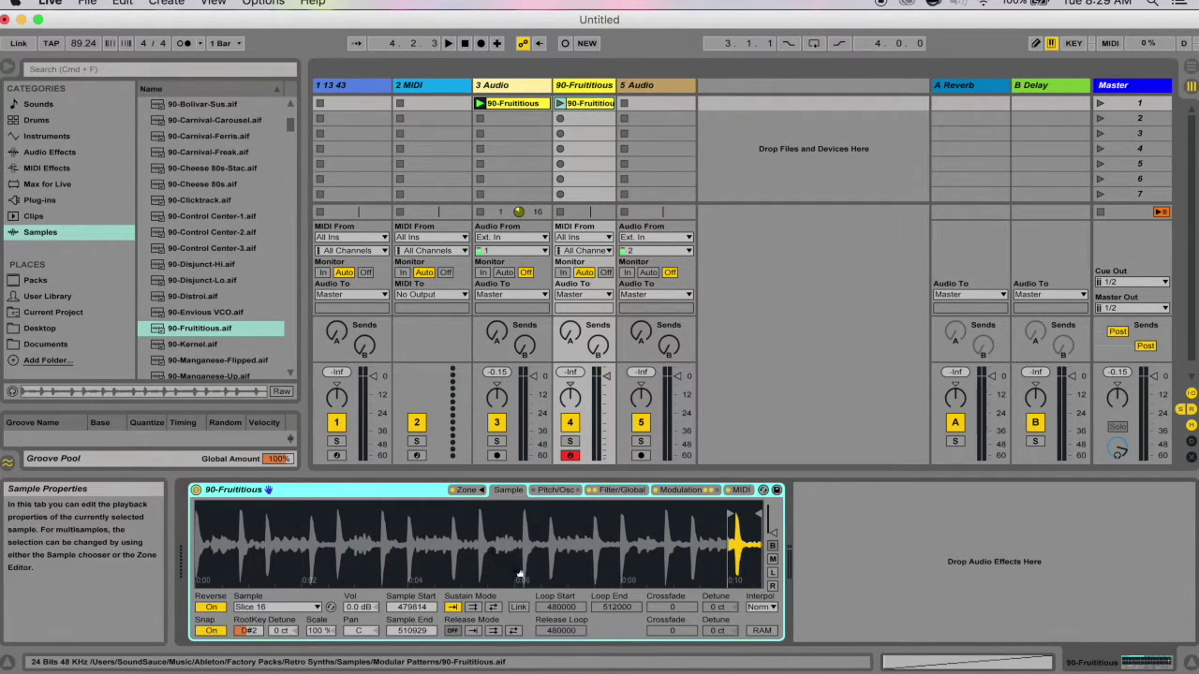
Step: Reshape the Sampler's Aux modulation envelope to a 60.0 s decay and 27 % sustain, and show the zone editor
left_click(689, 490)
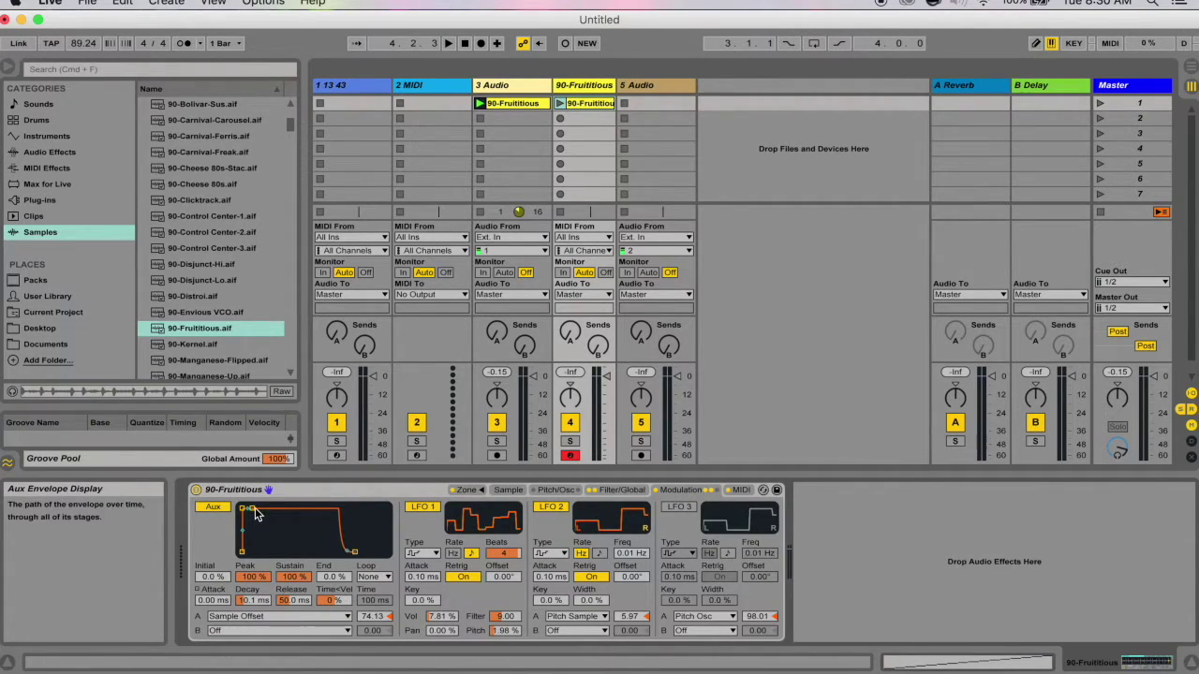
left_click_drag(251, 508, 291, 541)
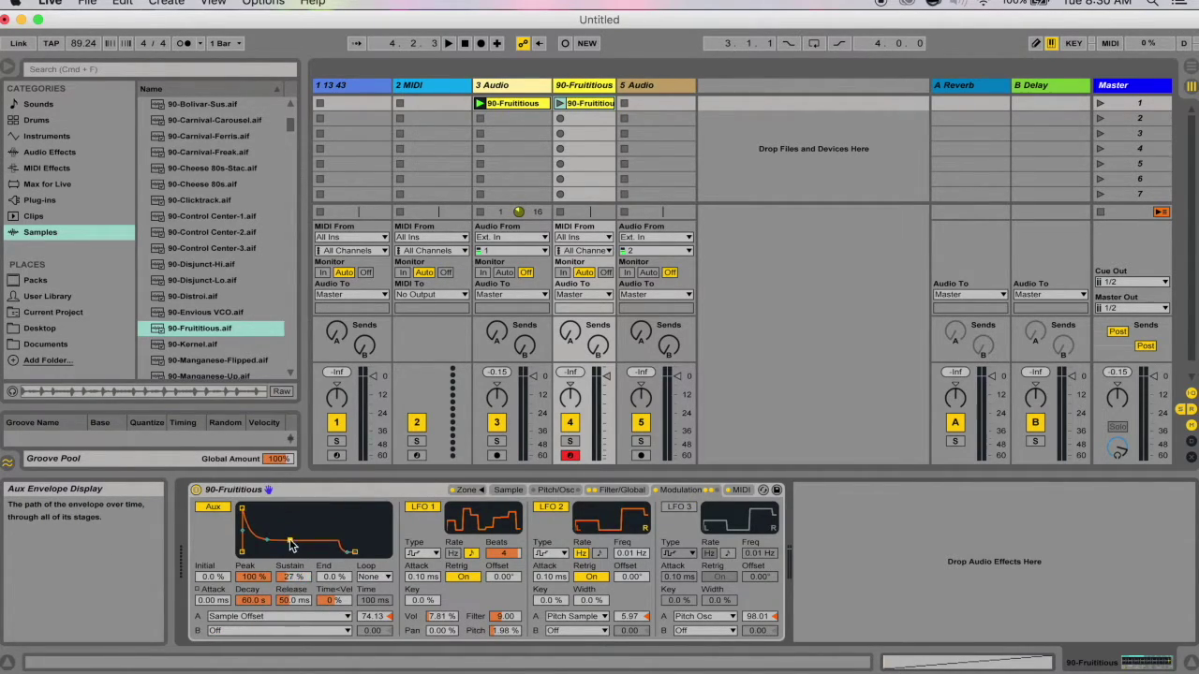
left_click(468, 491)
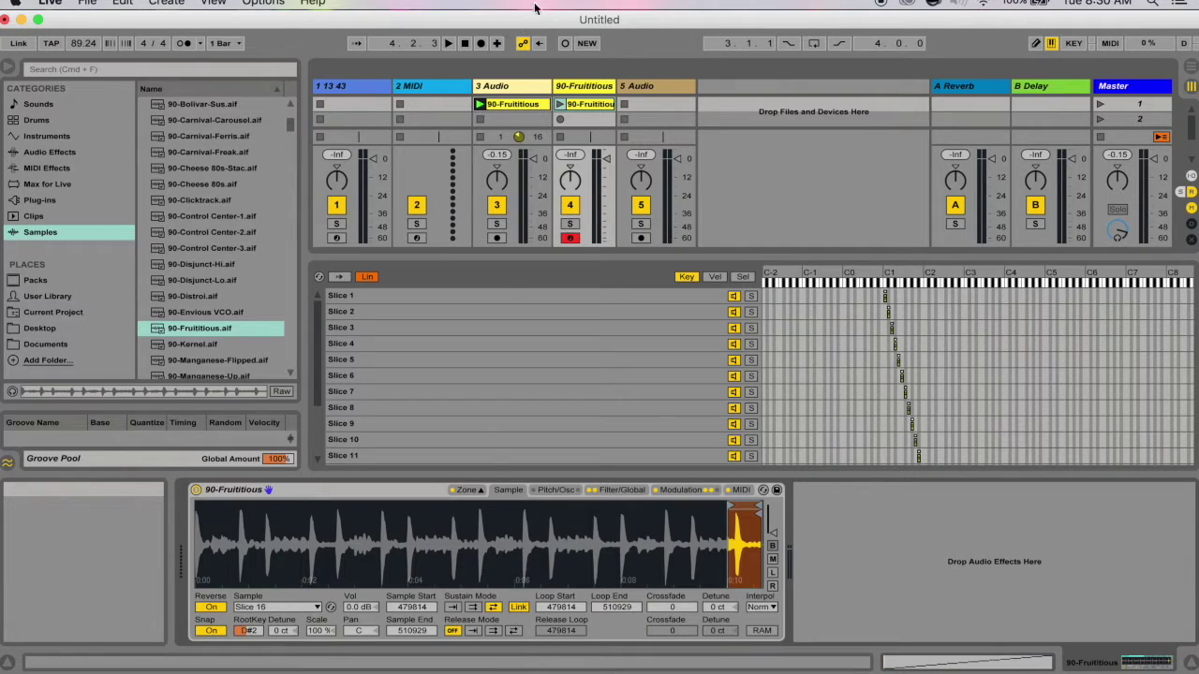
Step: Save the modified Sampler as "slicing preset" in the Slicing folder of the User Library's Defaults
left_click(66, 297)
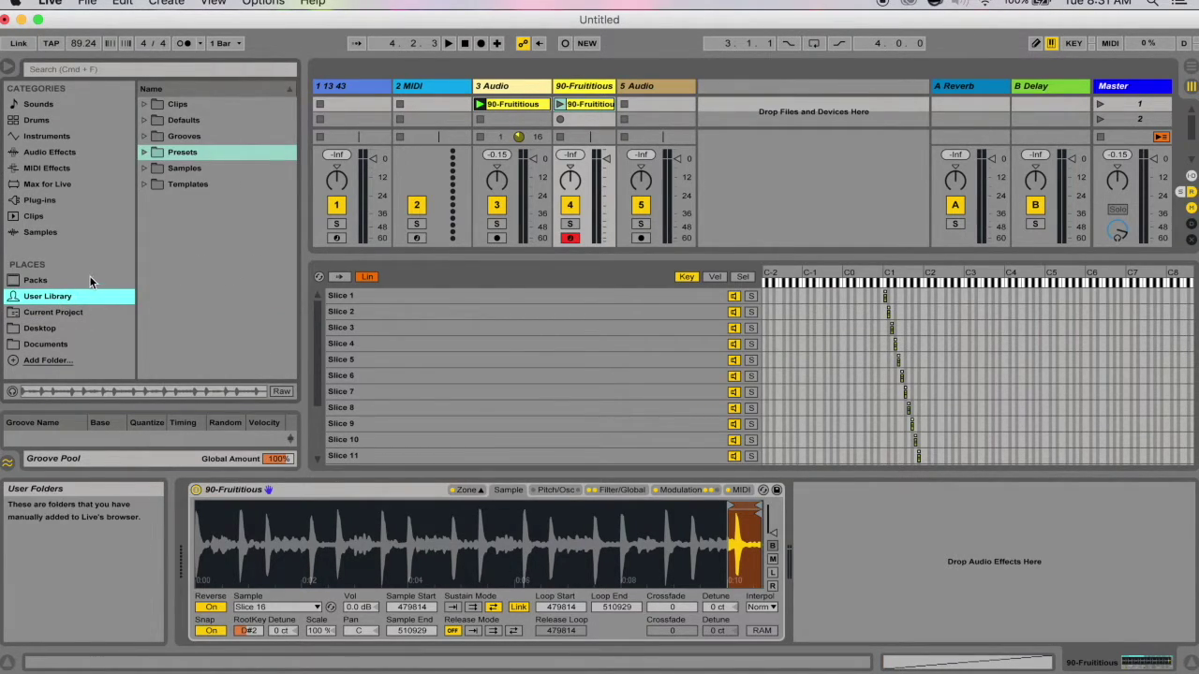
left_click(169, 122)
left_click(145, 122)
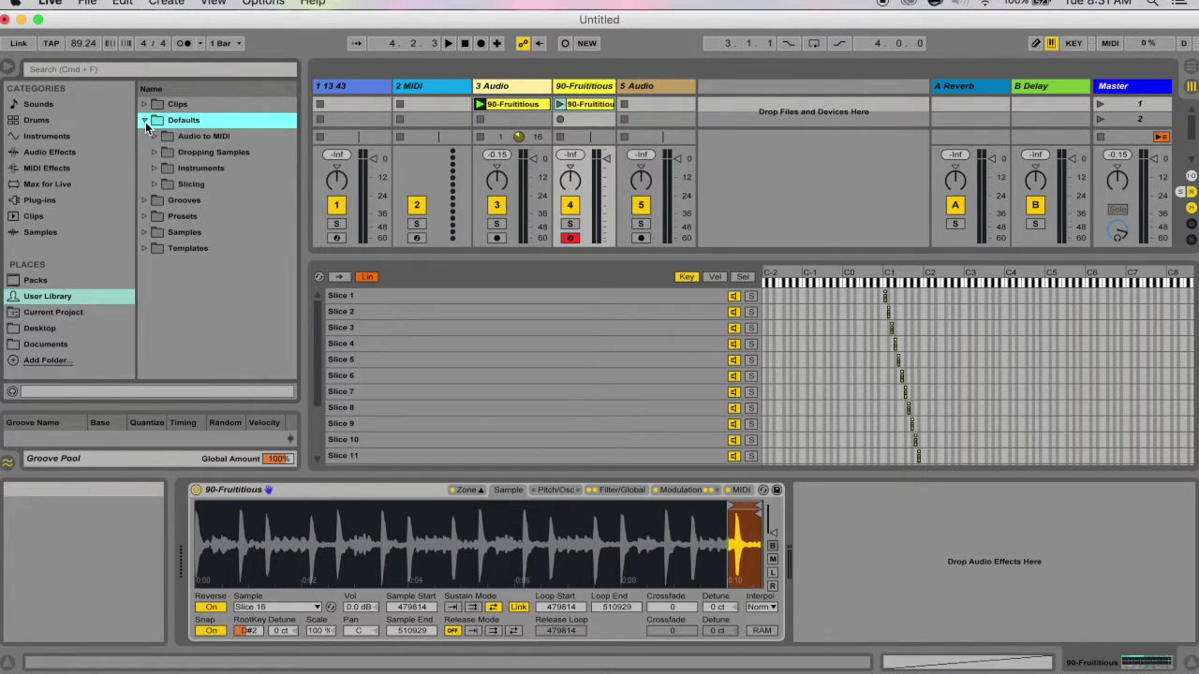
left_click(157, 186)
left_click(155, 185)
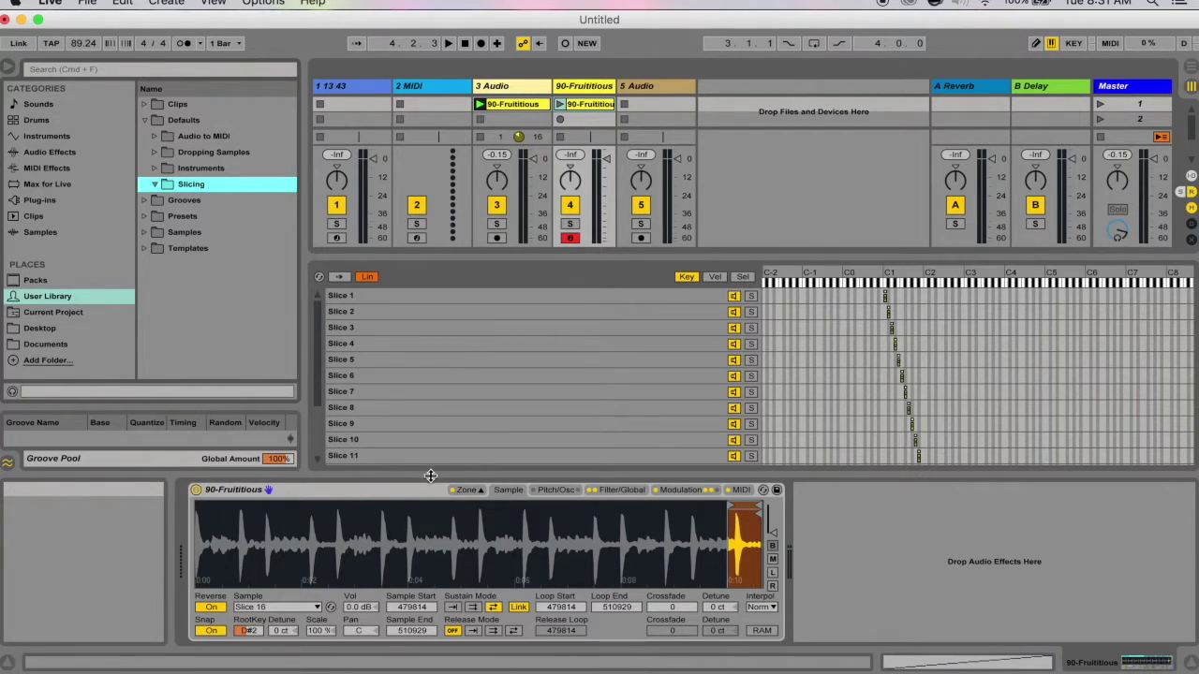
left_click_drag(403, 493, 199, 190)
type("slicing preset")
key("Return")
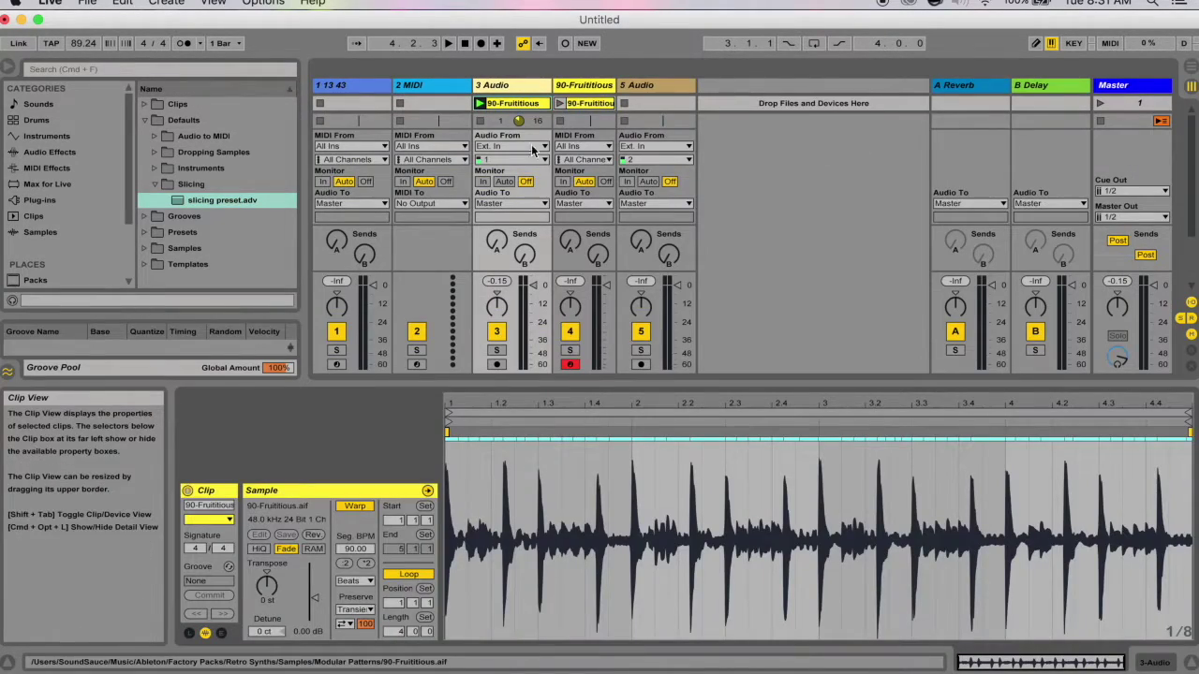
Step: Slice the entire original audio clip to another MIDI track using the saved "slicing preset" and view its modulation settings
key("super+a")
right_click(693, 538)
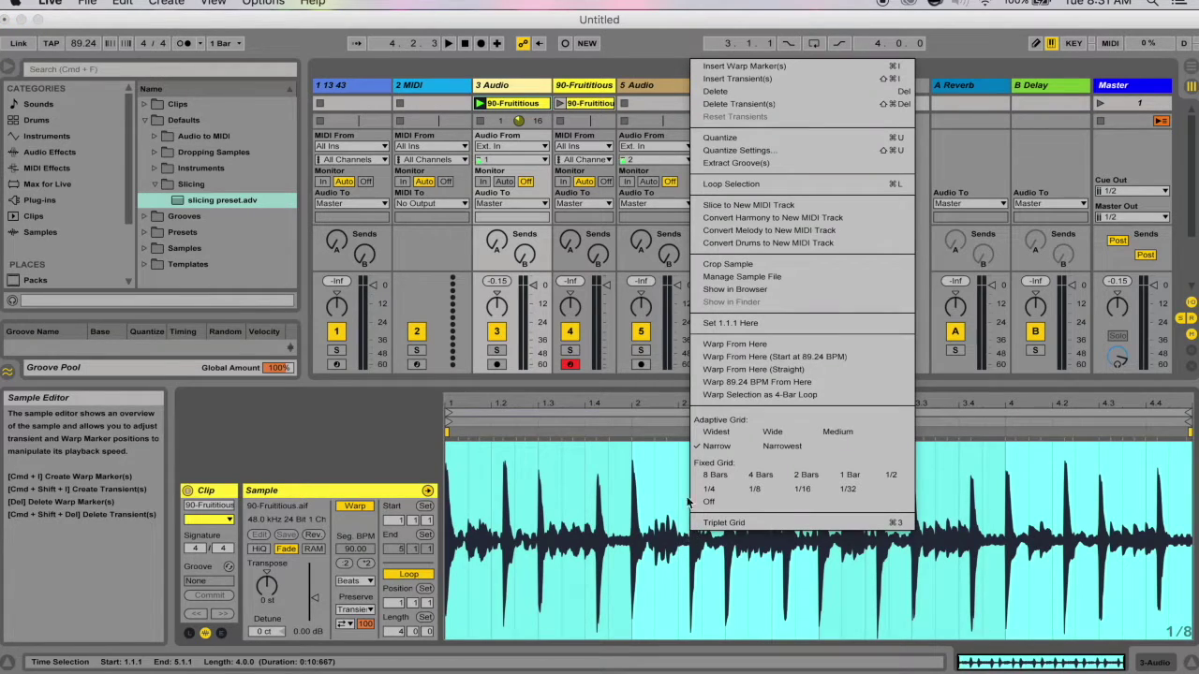
left_click(736, 207)
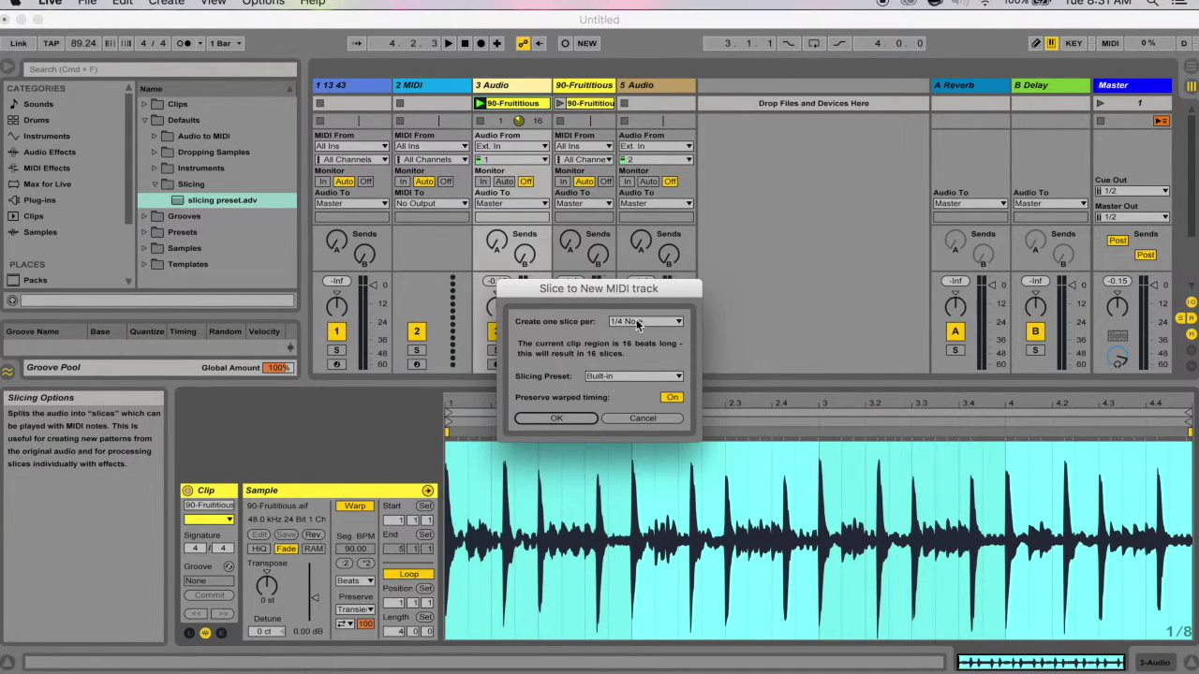
left_click(635, 379)
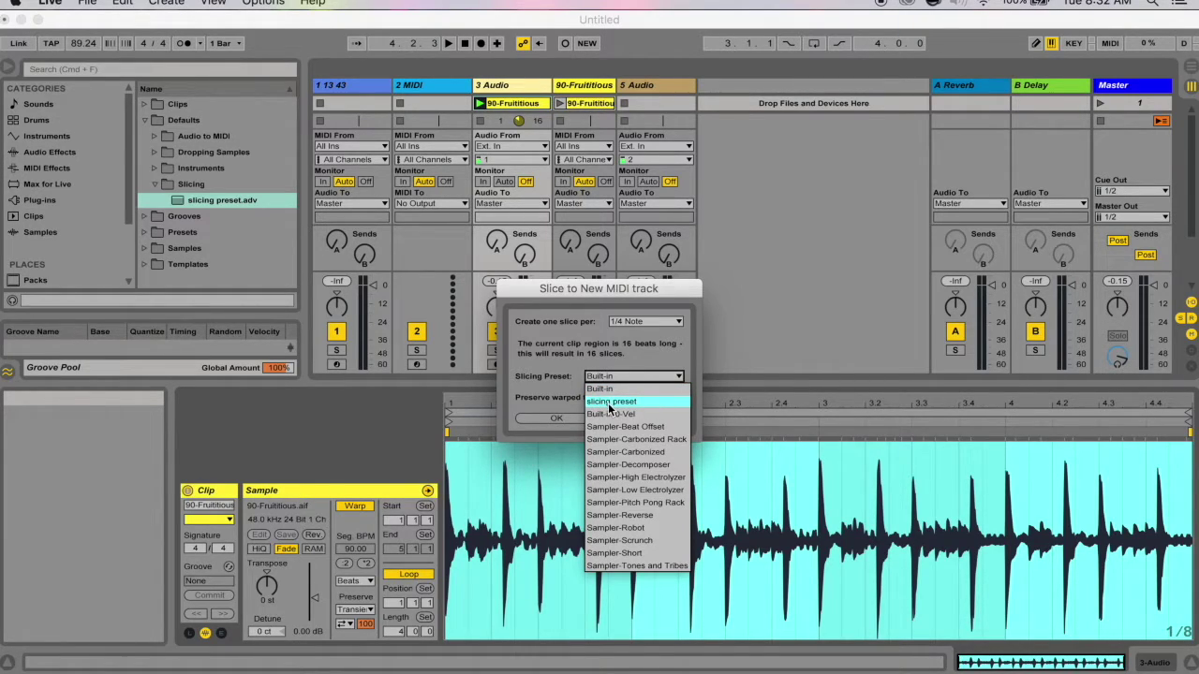
left_click(621, 402)
left_click(567, 418)
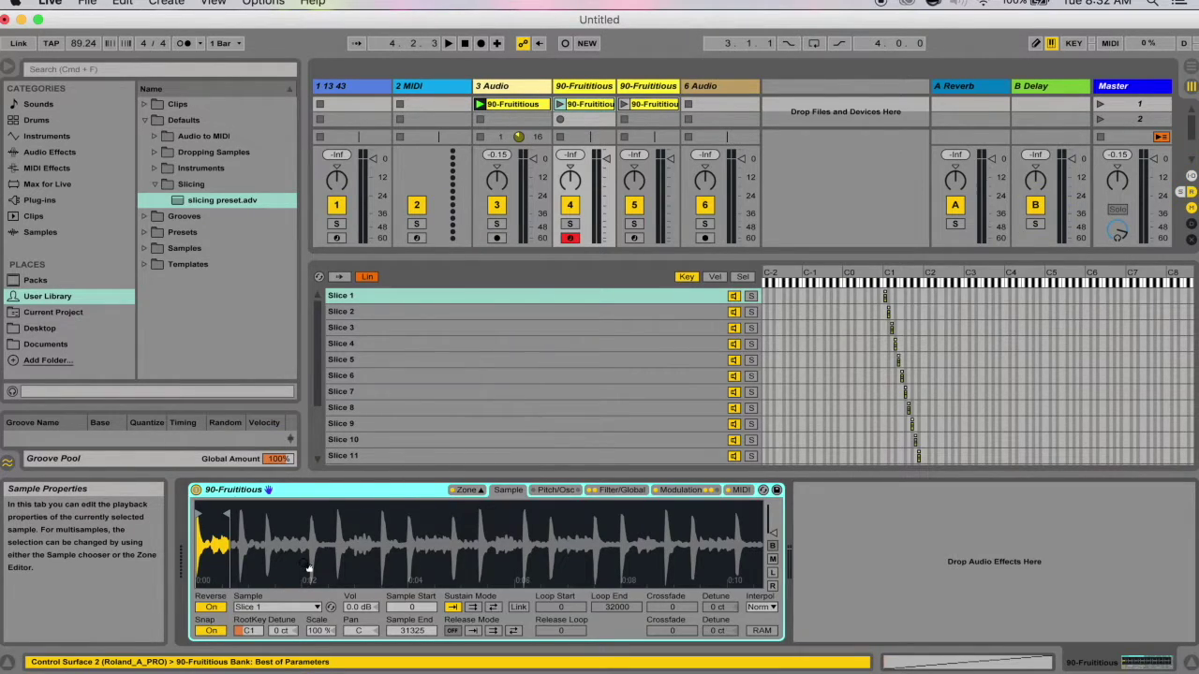
left_click(680, 489)
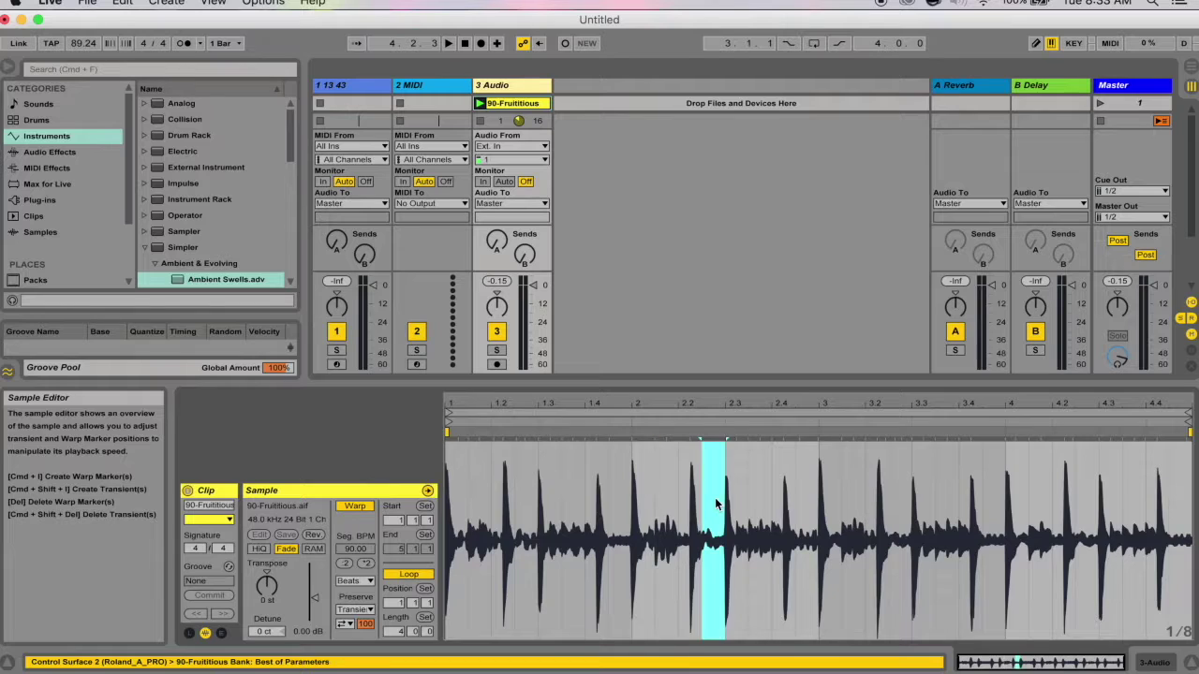
Step: Convert the harmony of the entire 90-Fruititious audio clip to a new MIDI track and open the resulting MIDI clip
key("super+a")
right_click(677, 506)
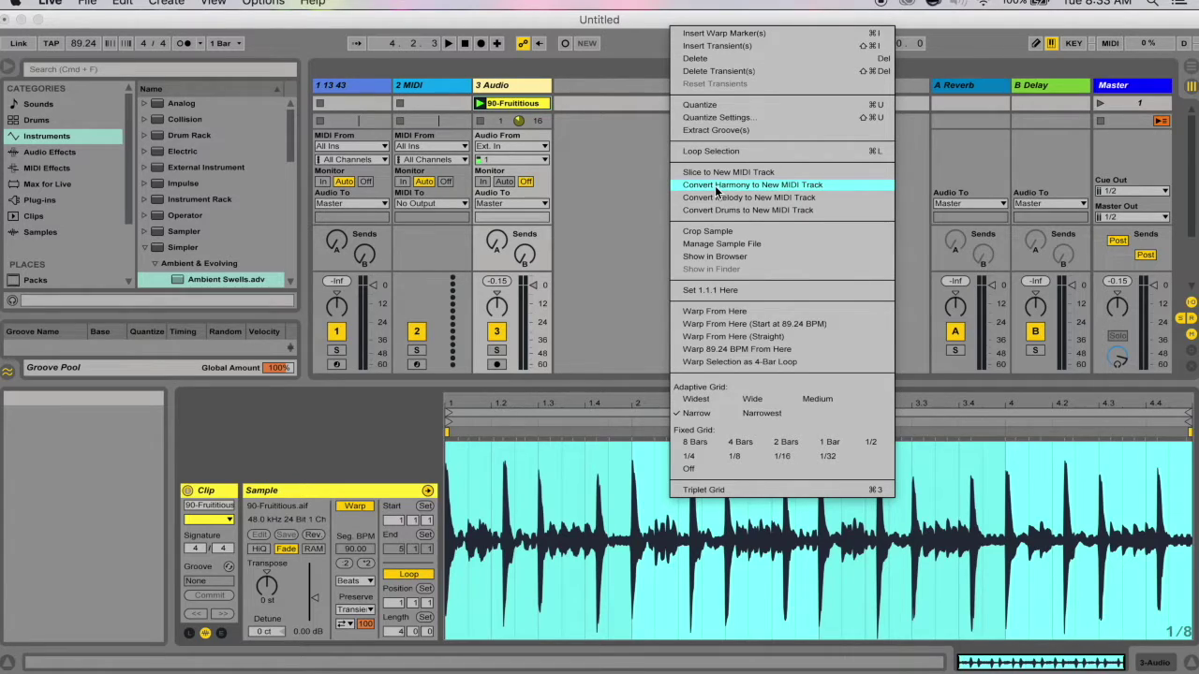
left_click(714, 185)
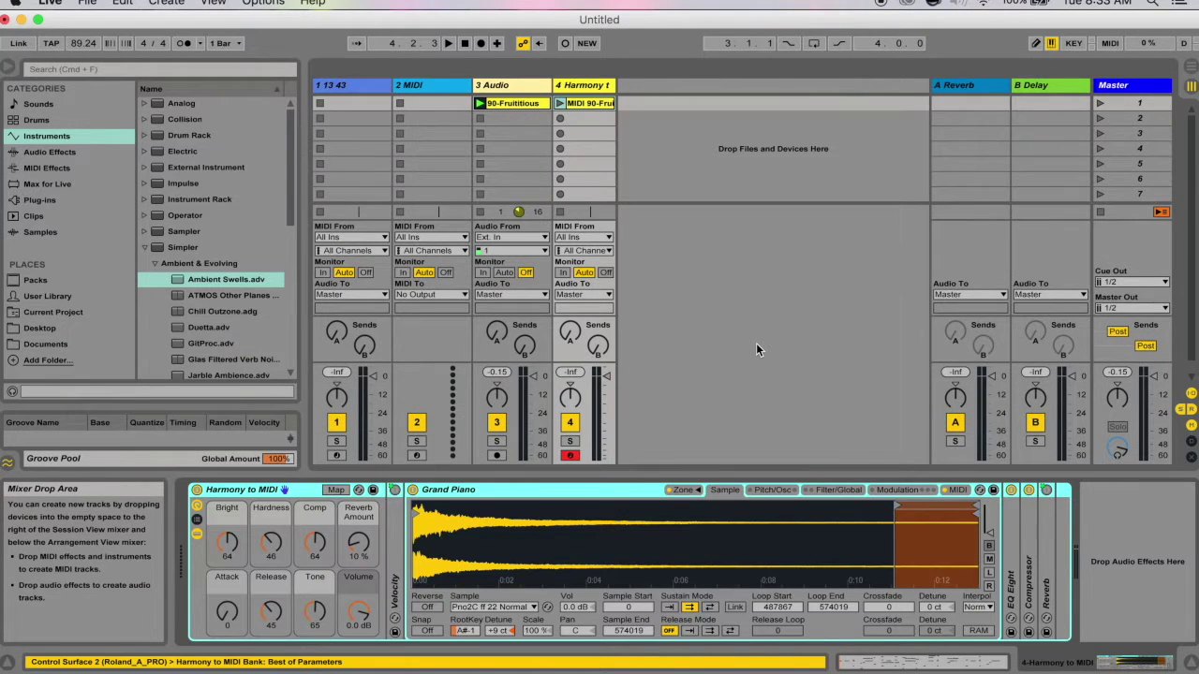
double_click(582, 104)
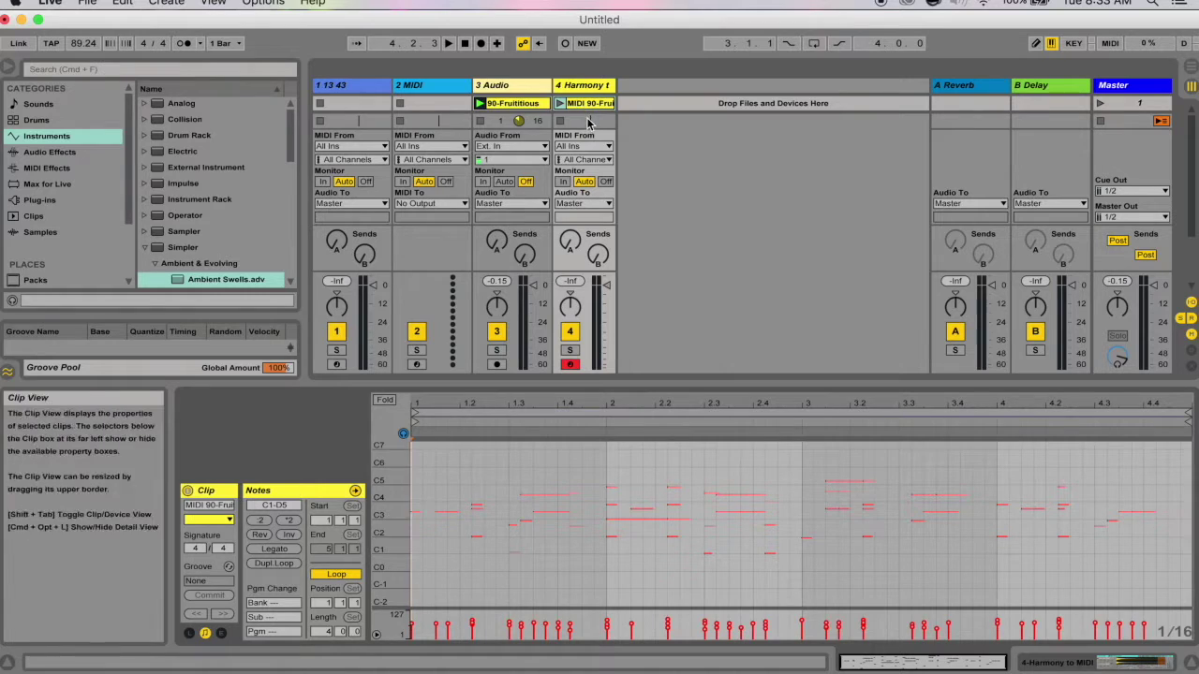
Step: Listen to the harmony MIDI clip alone and together with the original audio clip, and stop the MIDI clip
left_click(560, 104)
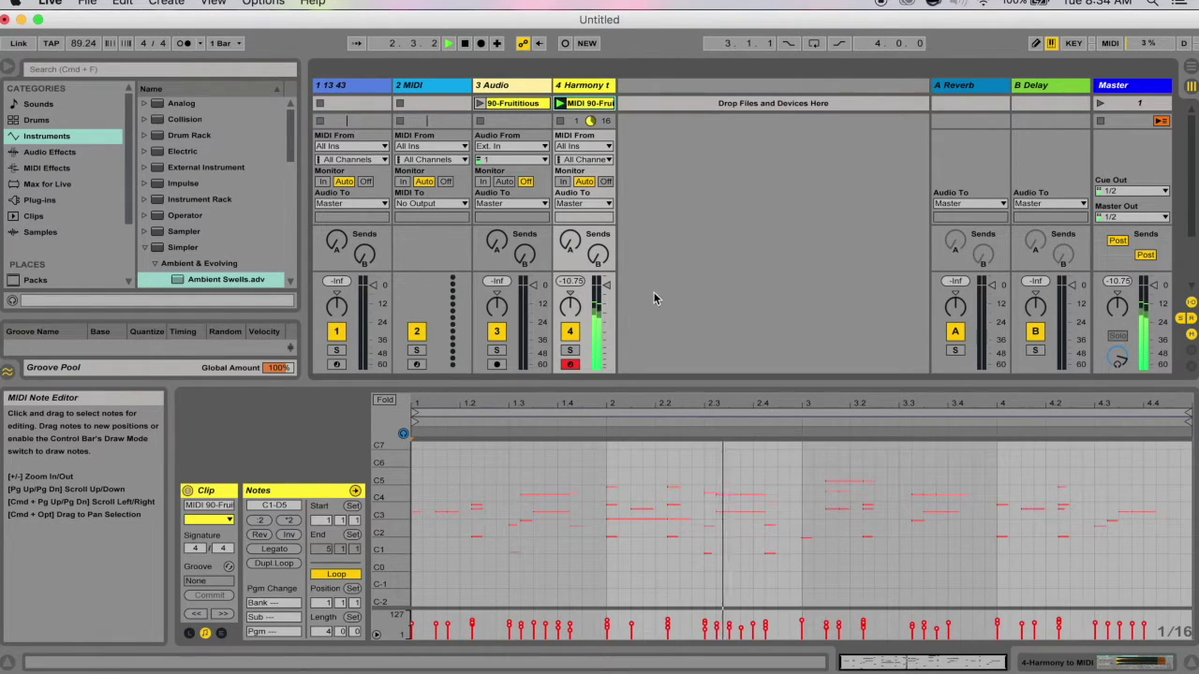
left_click(480, 104)
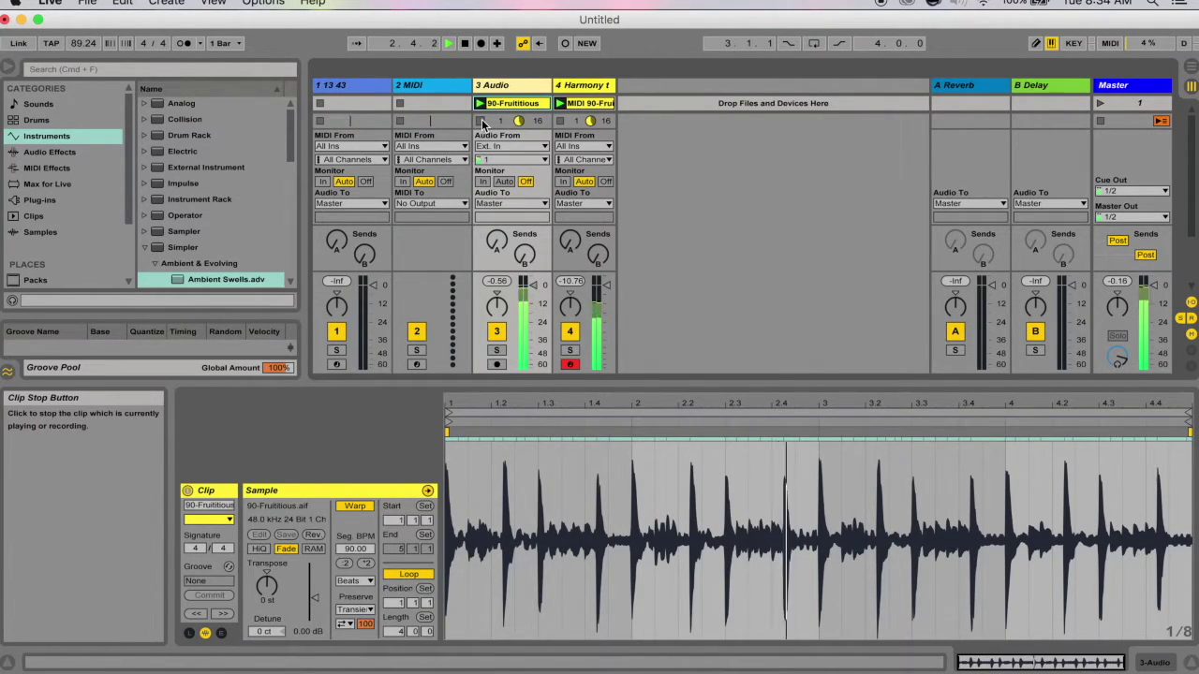
left_click(559, 123)
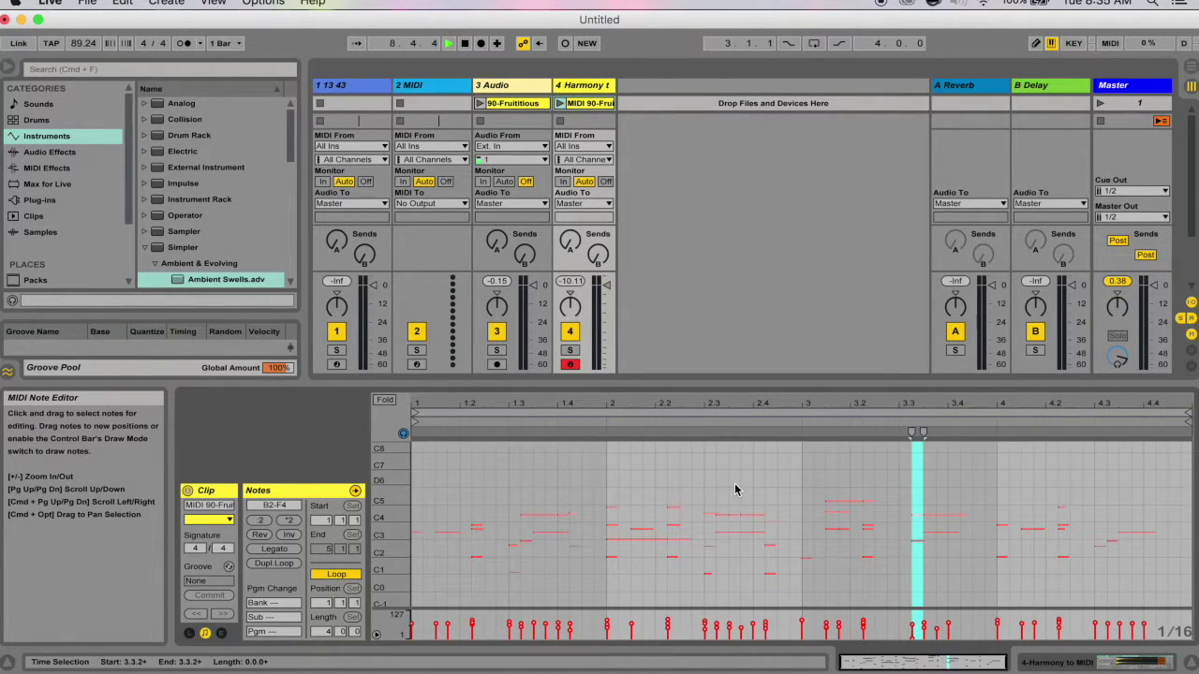
Step: Replace the harmony track's instrument with the Bells and Tiles preset from Electric's Mallets
left_click(146, 153)
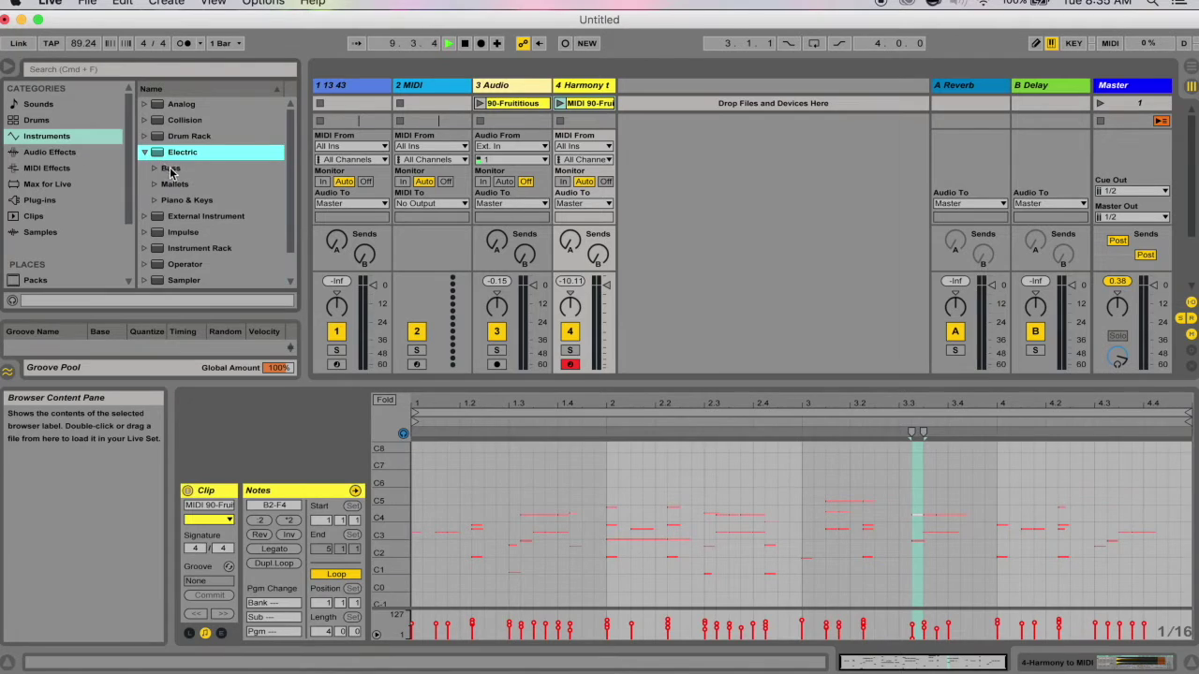
left_click(168, 185)
left_click_drag(225, 199, 588, 104)
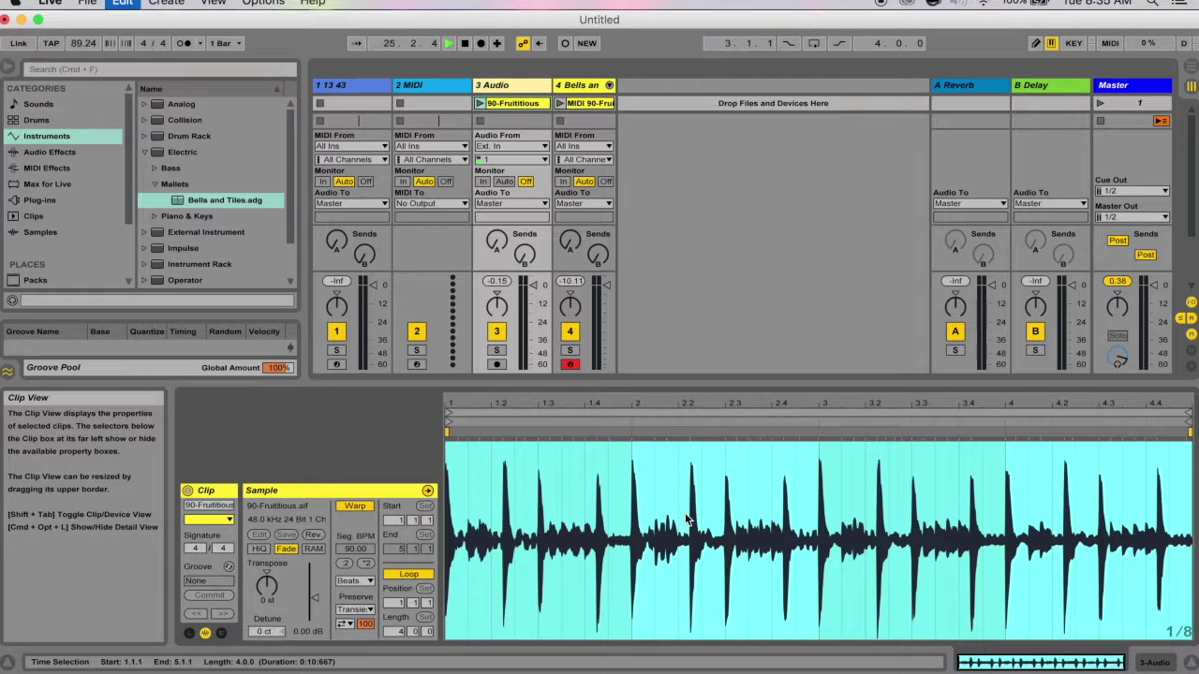
Step: Convert the melody of the entire audio clip to a new MIDI track and audition the resulting clip
right_click(688, 514)
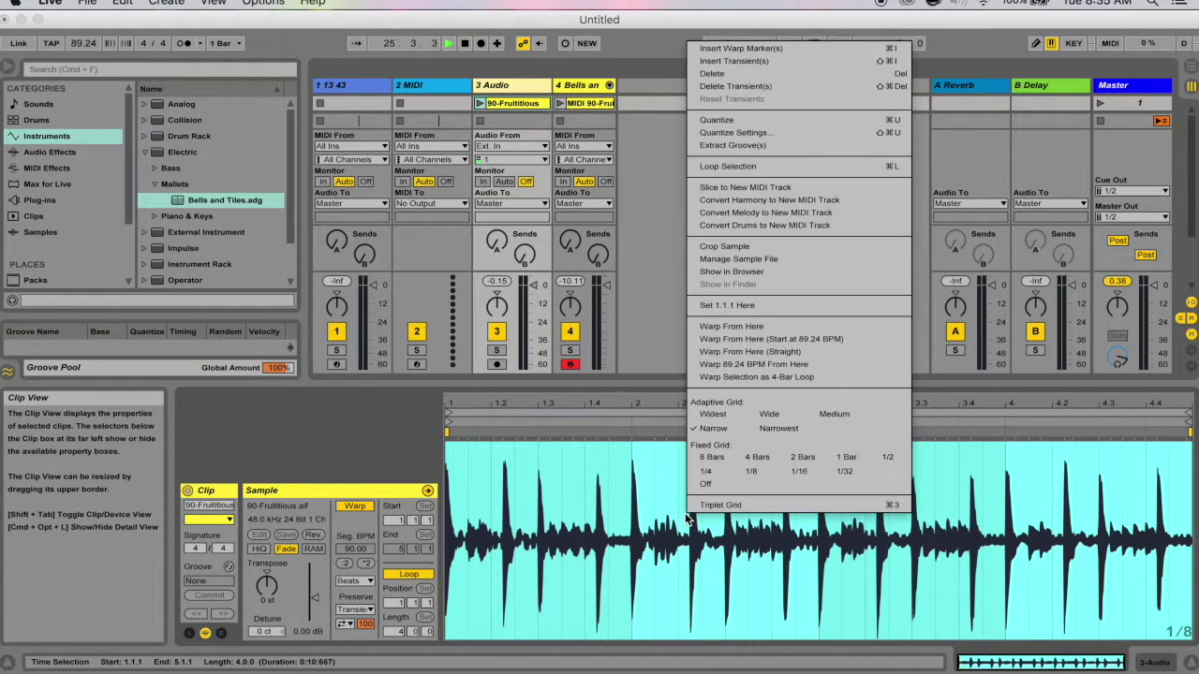
left_click(811, 213)
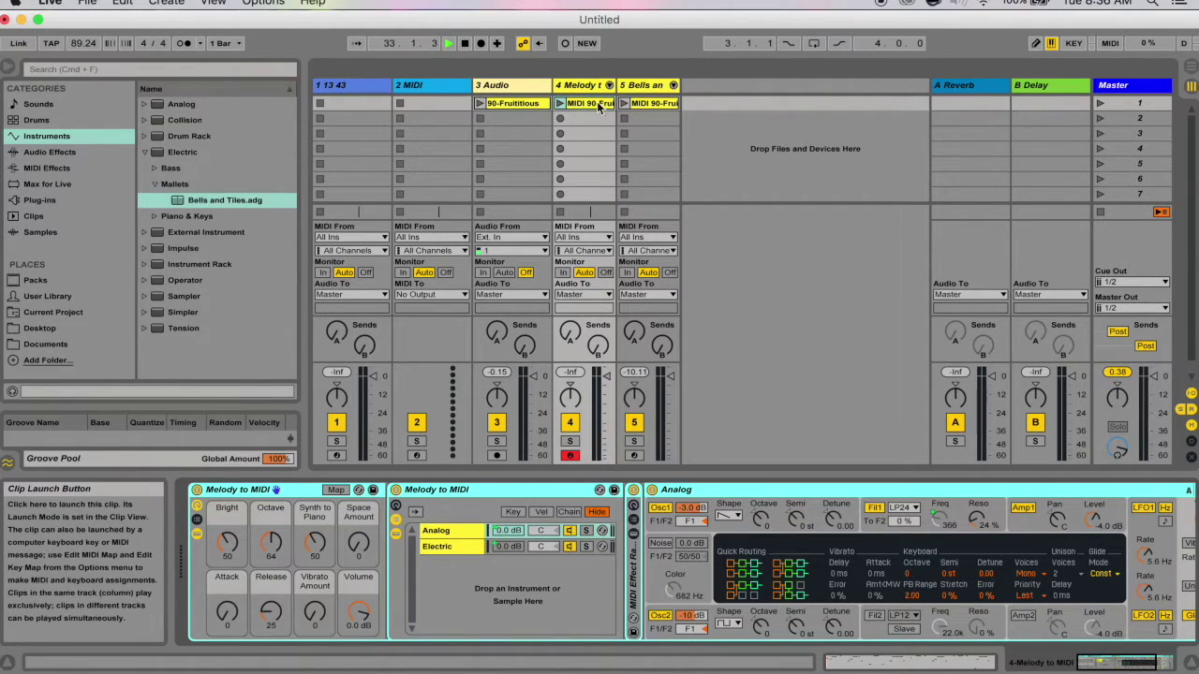
left_click(560, 104)
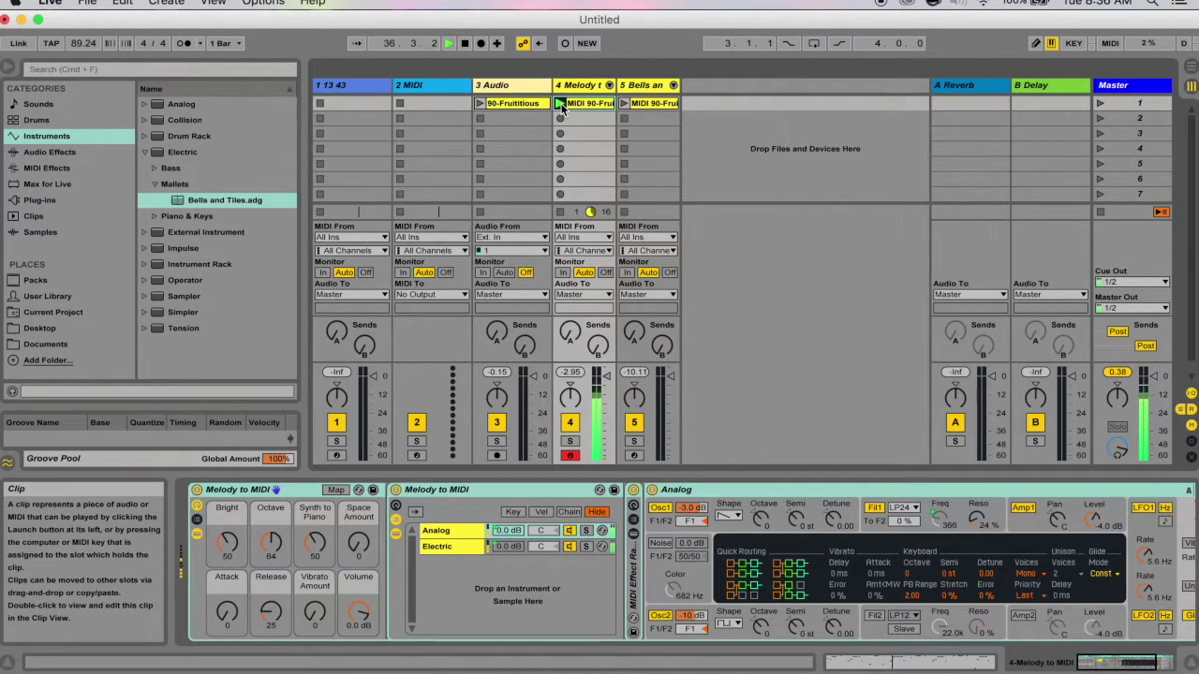
left_click(560, 213)
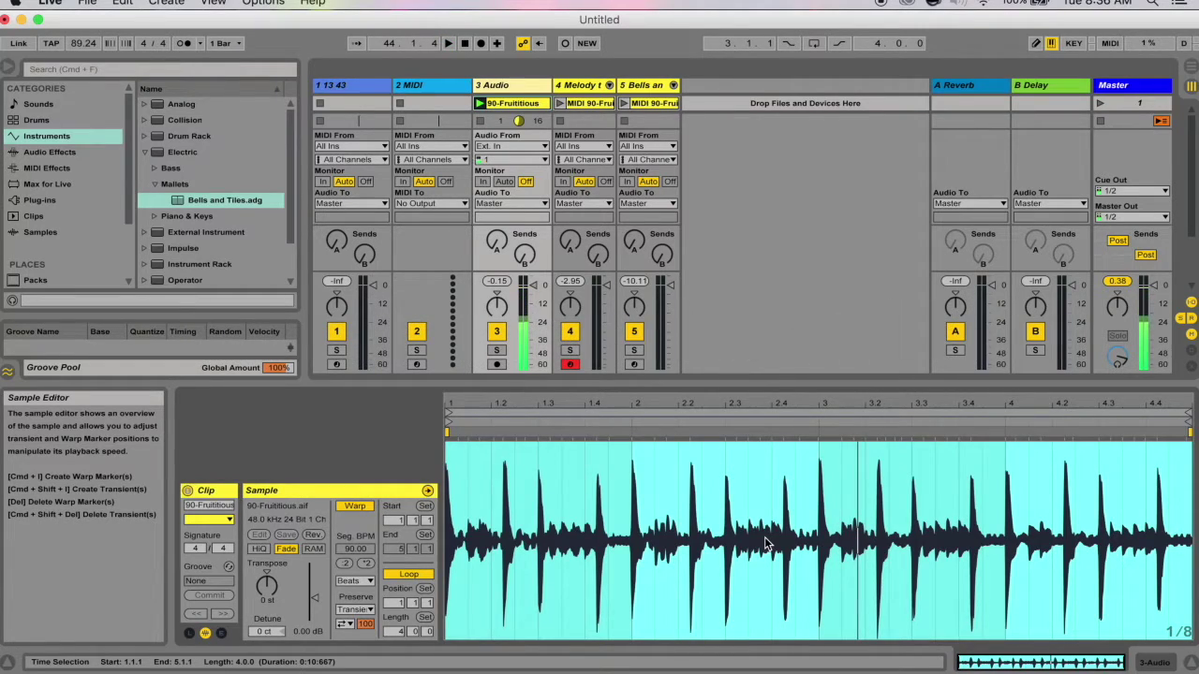
Step: Convert the drums of the entire 90-Fruititious audio clip to a new MIDI track and open the resulting MIDI clip
right_click(766, 441)
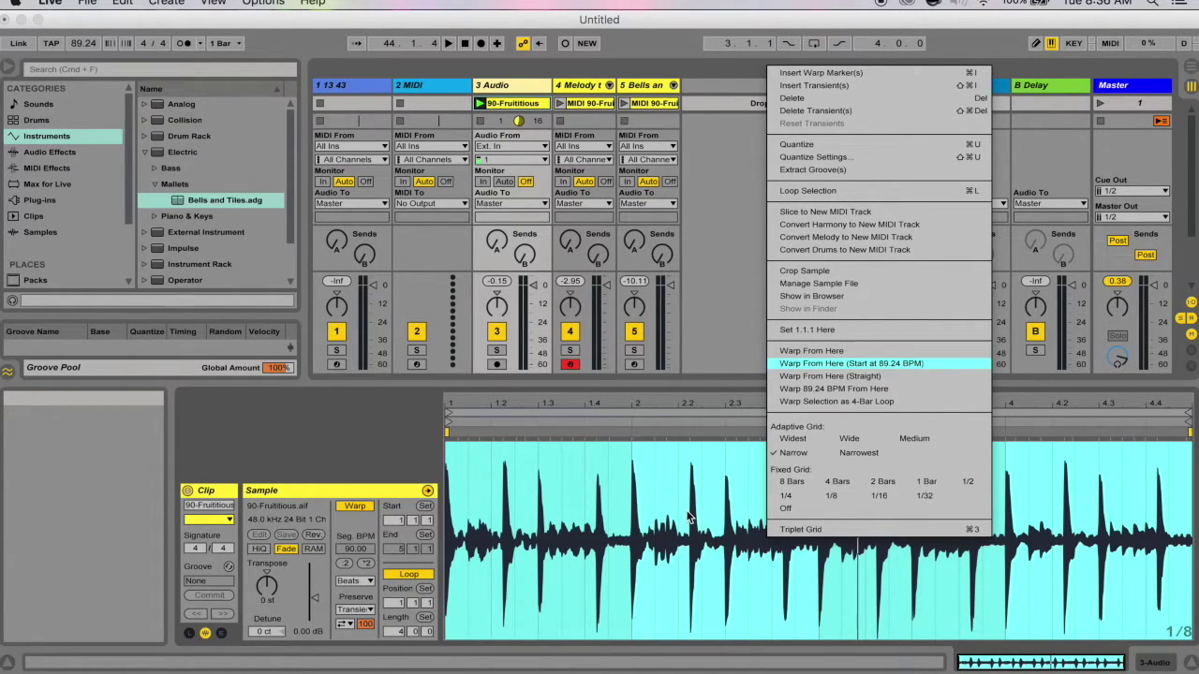
left_click(856, 249)
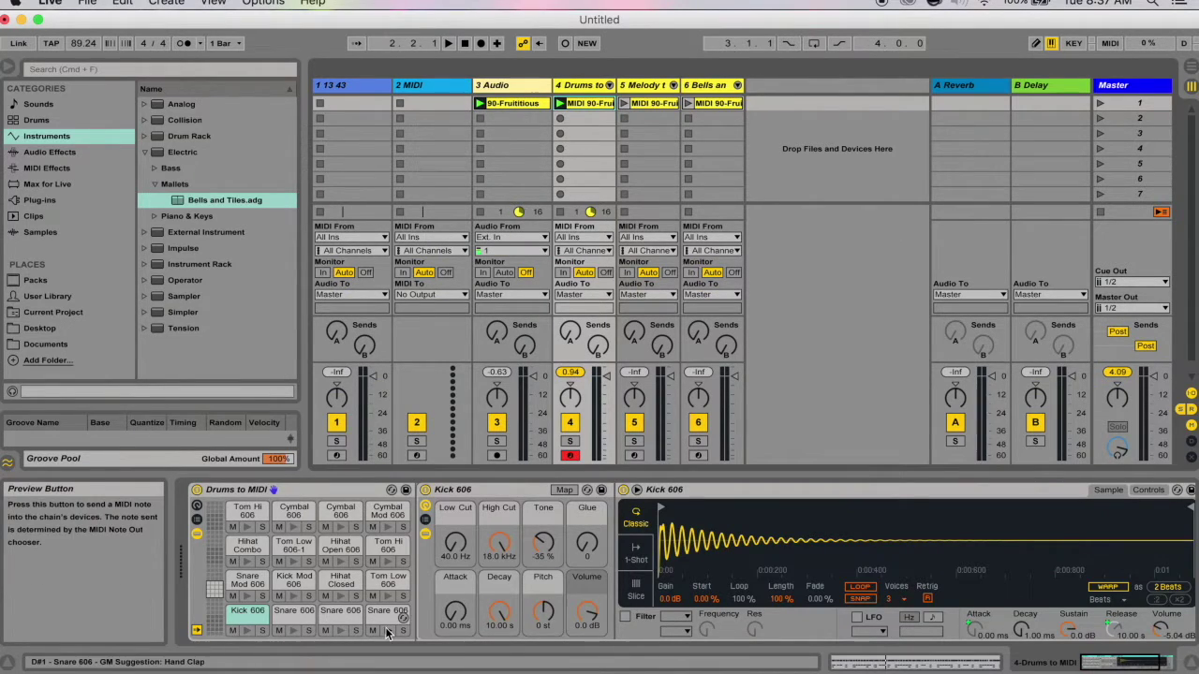
left_click(512, 105)
left_click(560, 104)
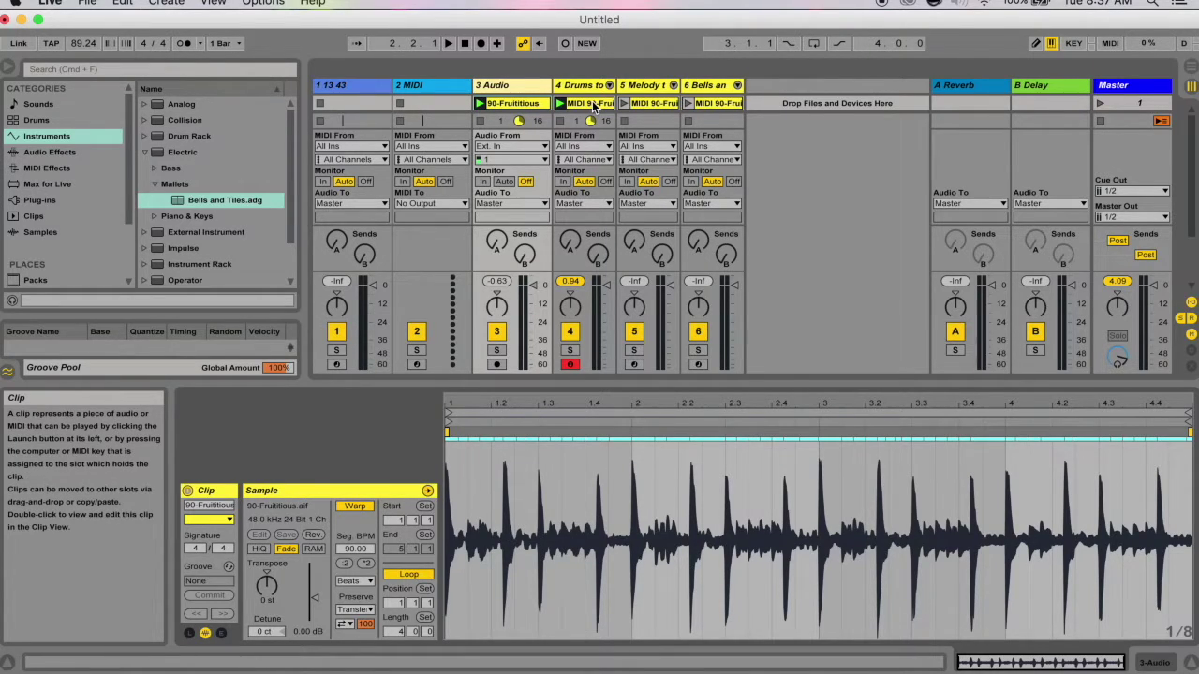
left_click(592, 103)
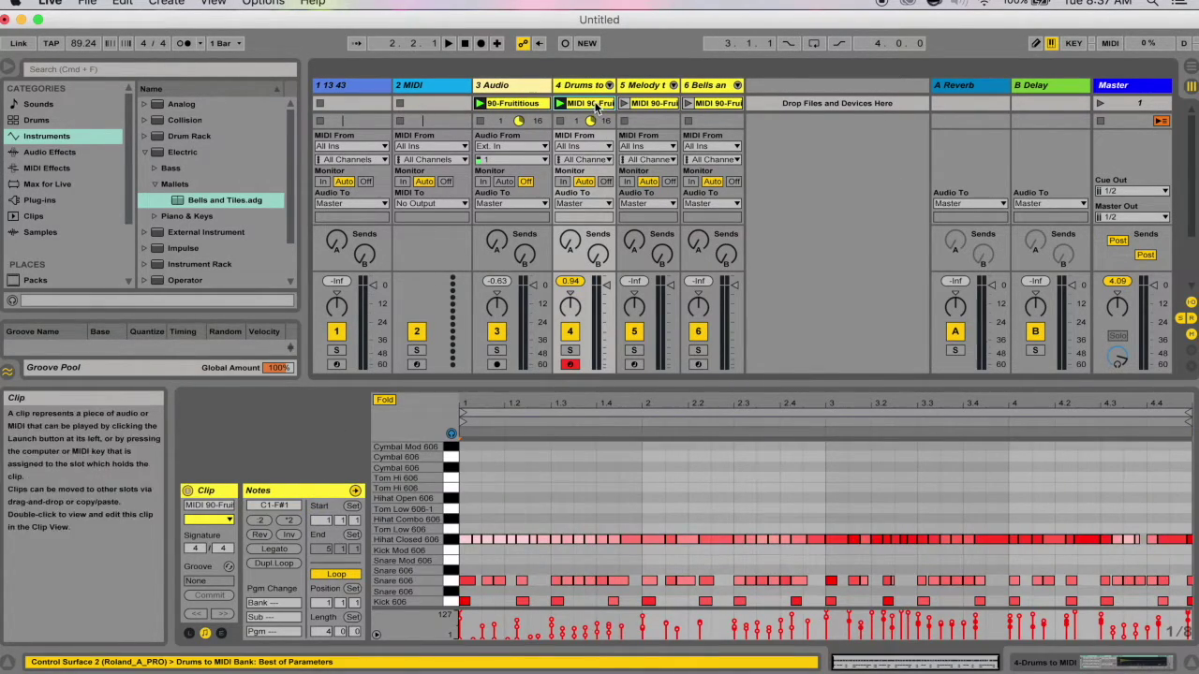
Step: Examine the Hihat Closed 606 notes in the drum clip, and the upper notes from F4 to D5 in the Bells and Tiles clip
left_click(496, 540)
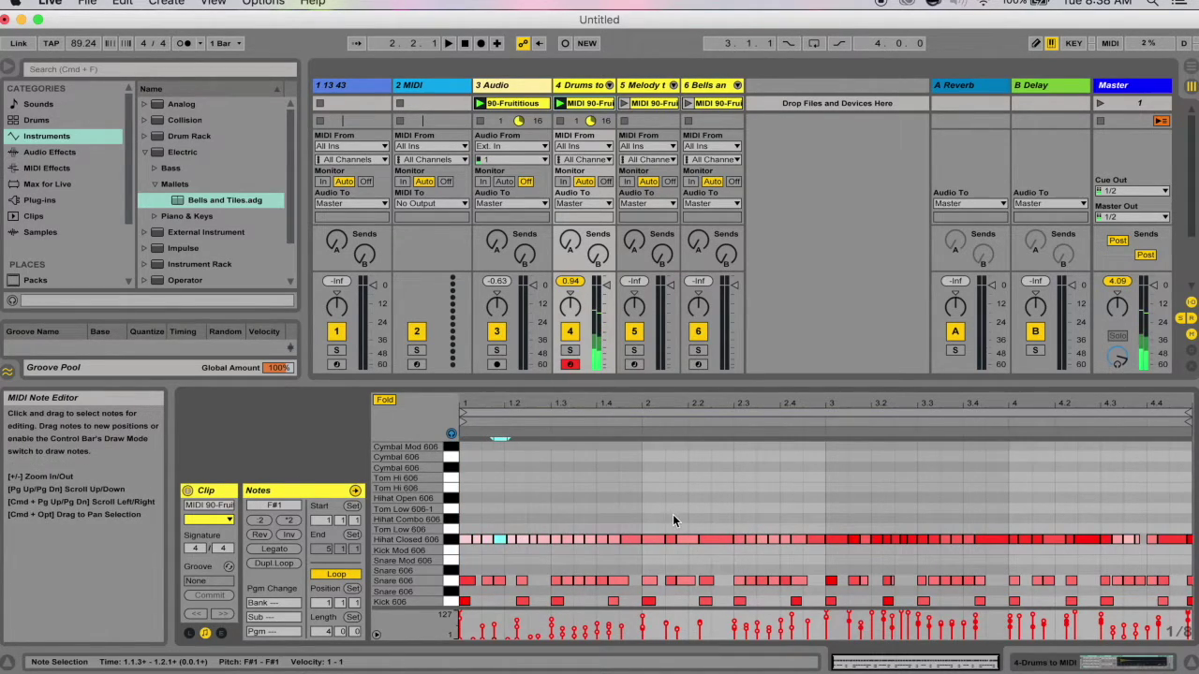
left_click_drag(464, 522, 940, 543)
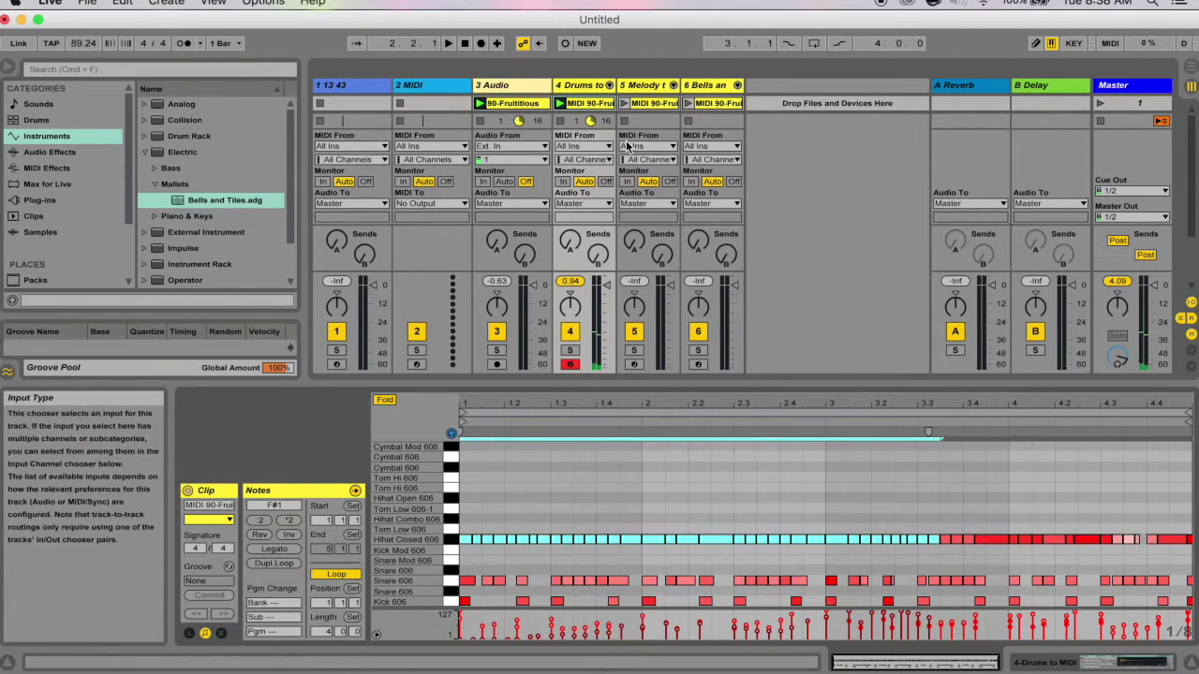
left_click(653, 105)
left_click(715, 104)
left_click_drag(447, 471, 630, 499)
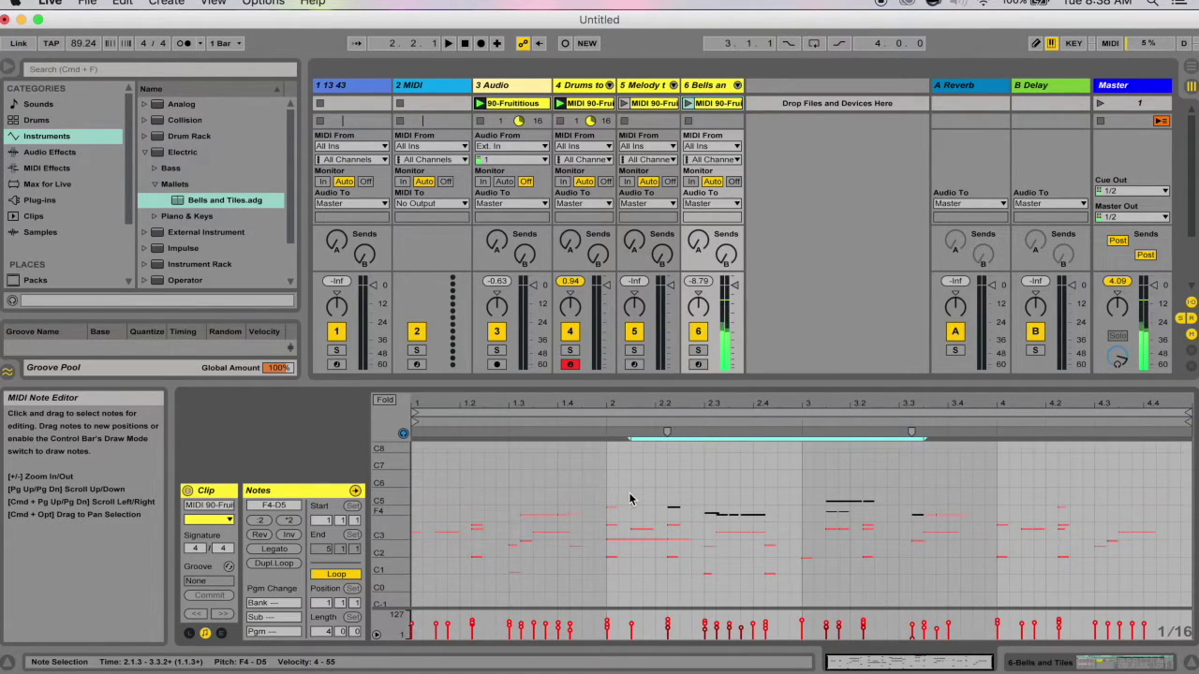
Step: Compare the opening Kick 606 and Snare 606 notes of the drum clip with the notes in the Bells and Tiles clip
left_click(585, 103)
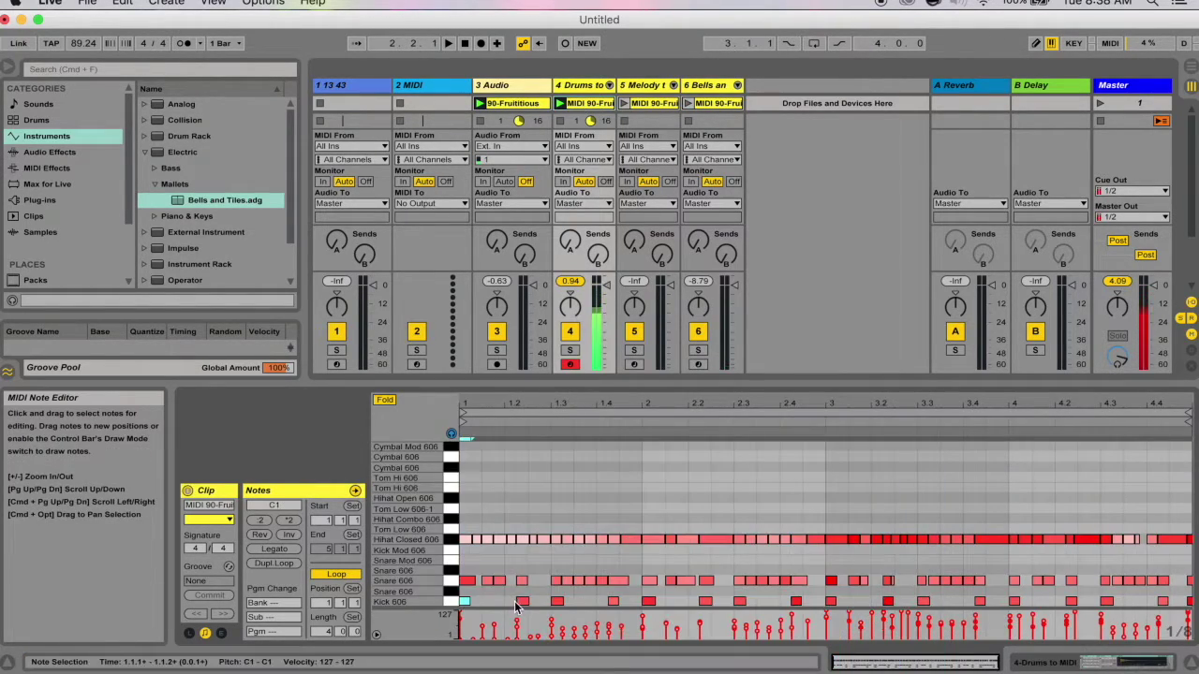
left_click(468, 581)
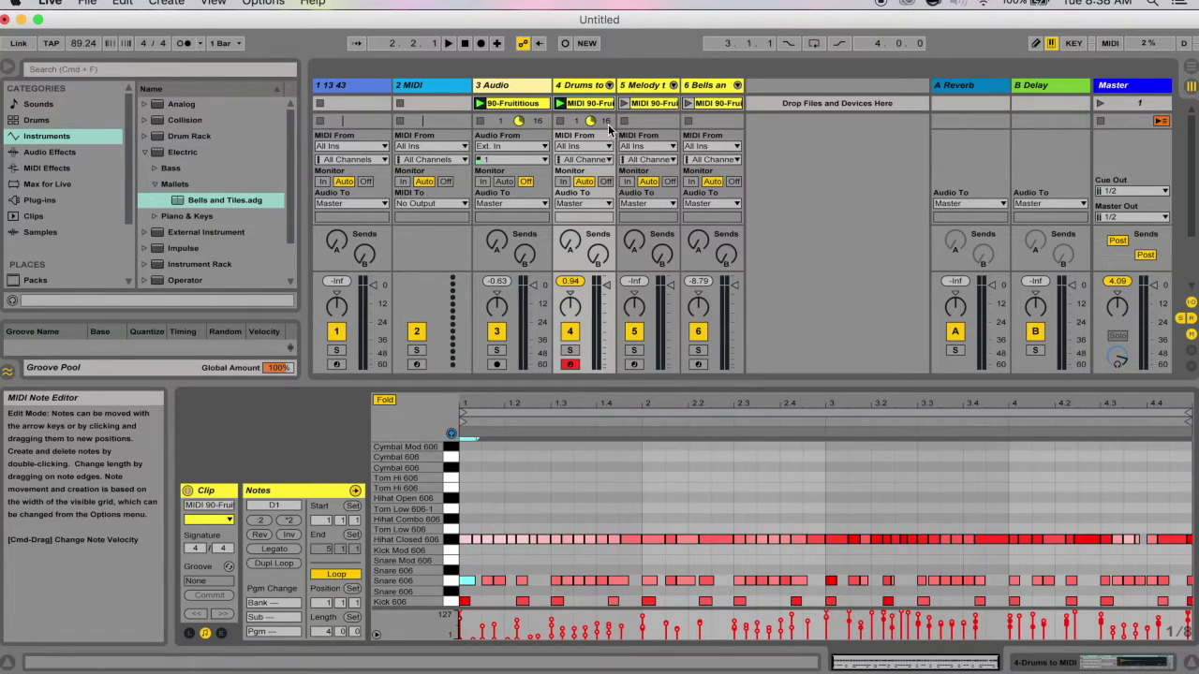
left_click(709, 107)
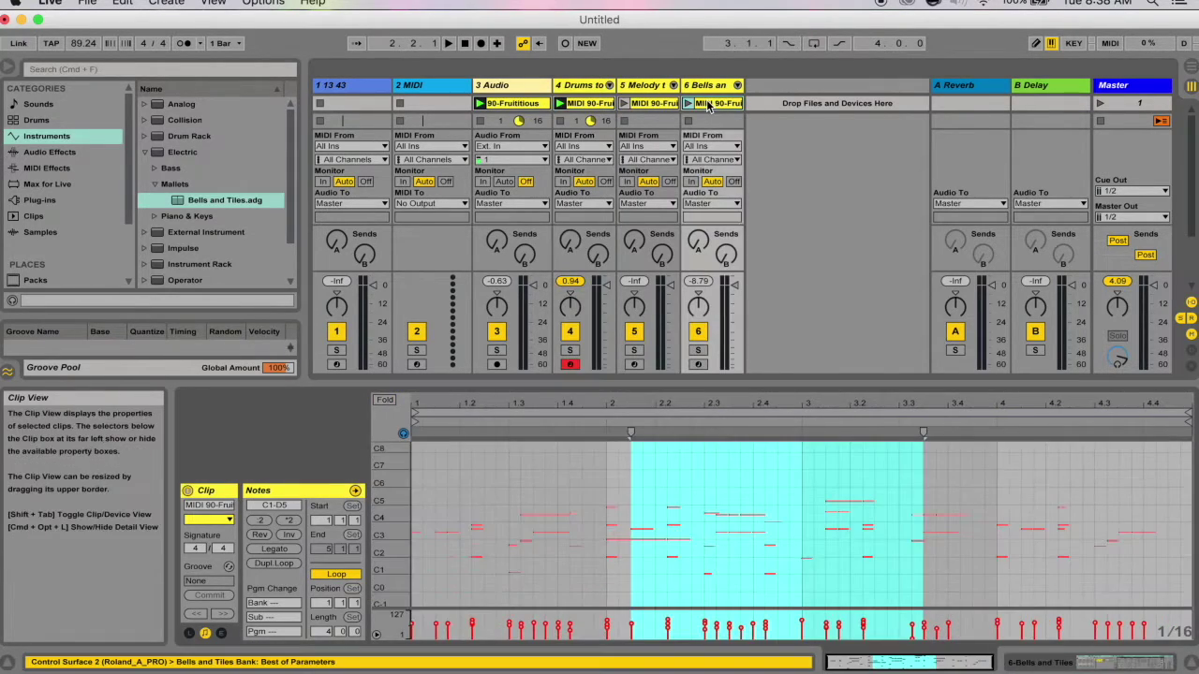
left_click(476, 527)
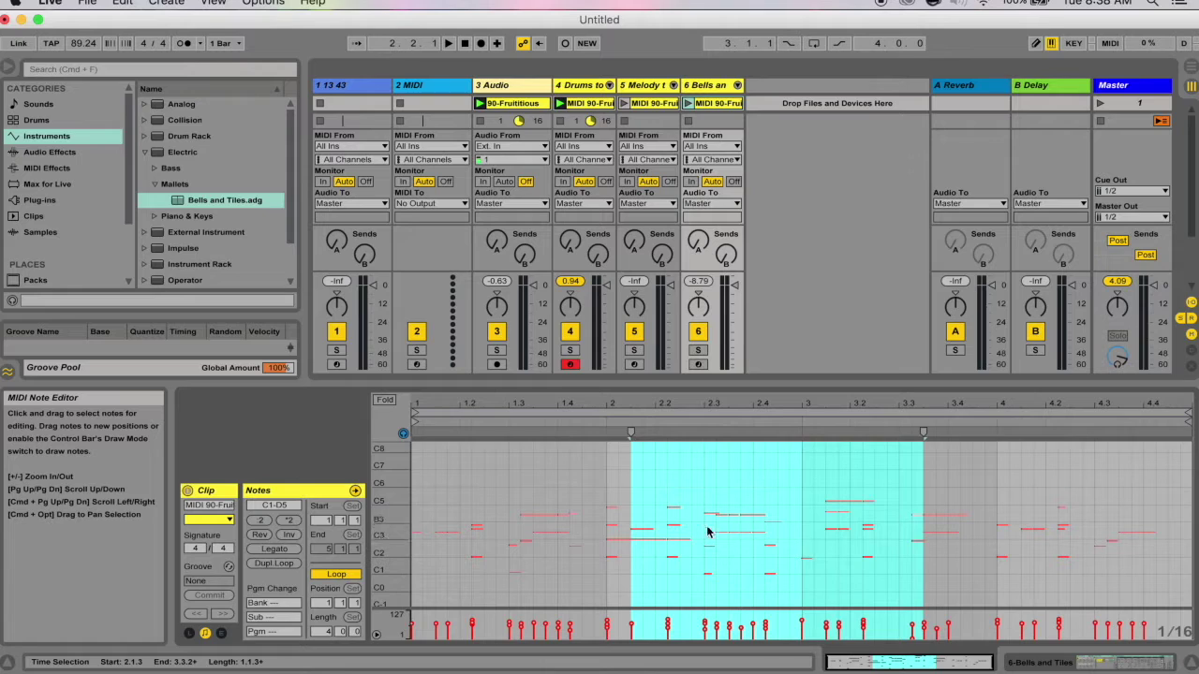
left_click(581, 86)
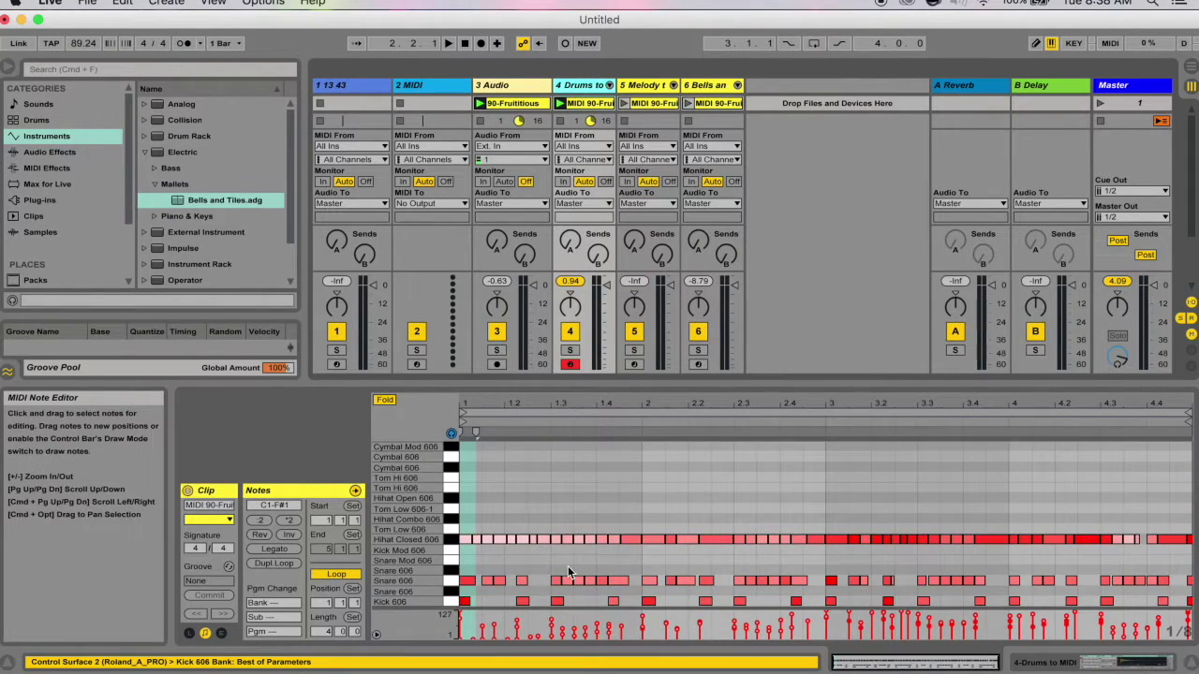
left_click(470, 581)
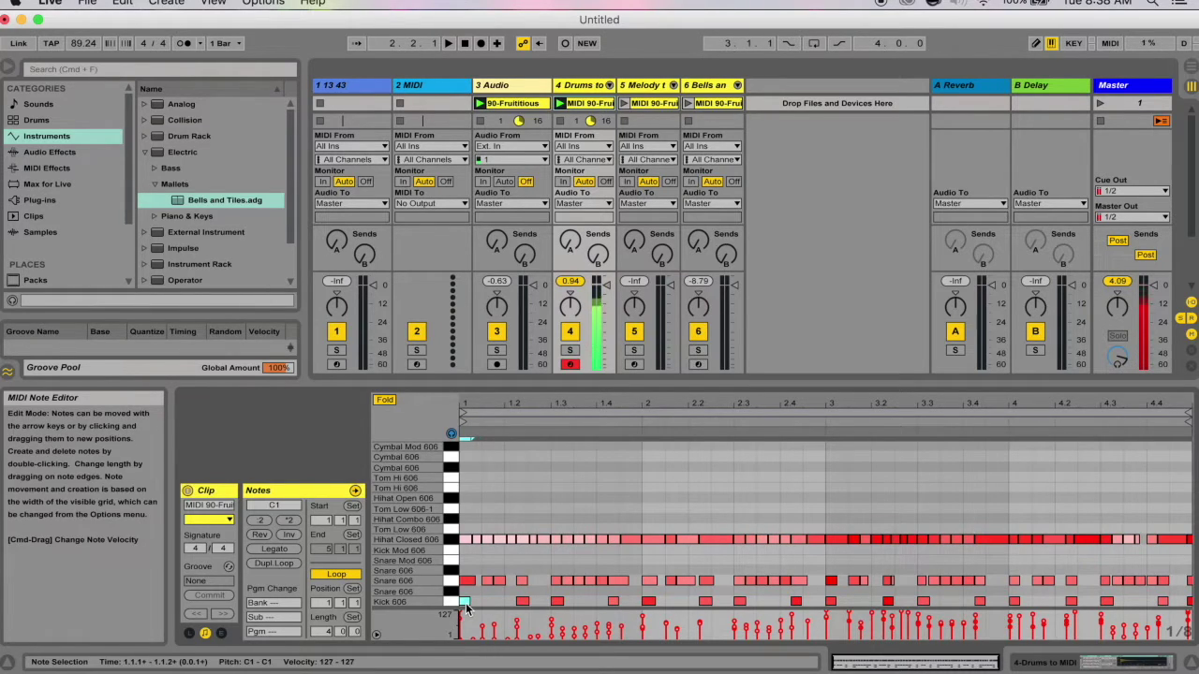
Step: Select the lowest notes, C1 to C#1, in the Bells and Tiles clip to examine its bass part
left_click(709, 86)
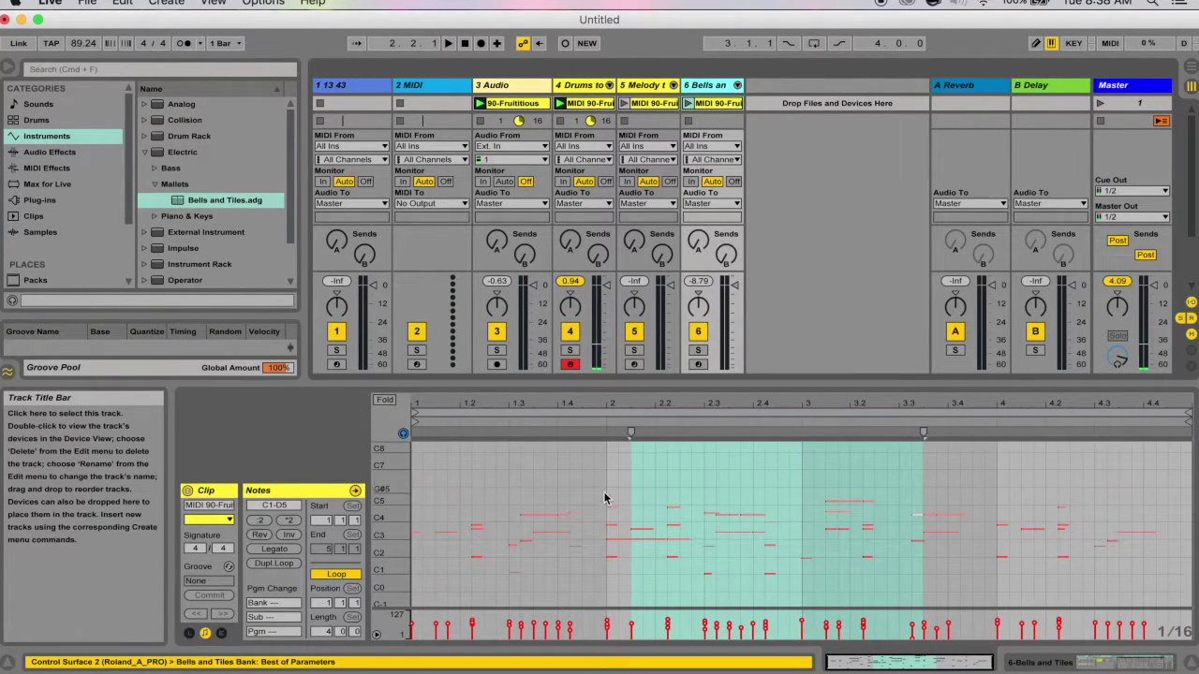
scroll(603, 498, "down", 1)
left_click(515, 554)
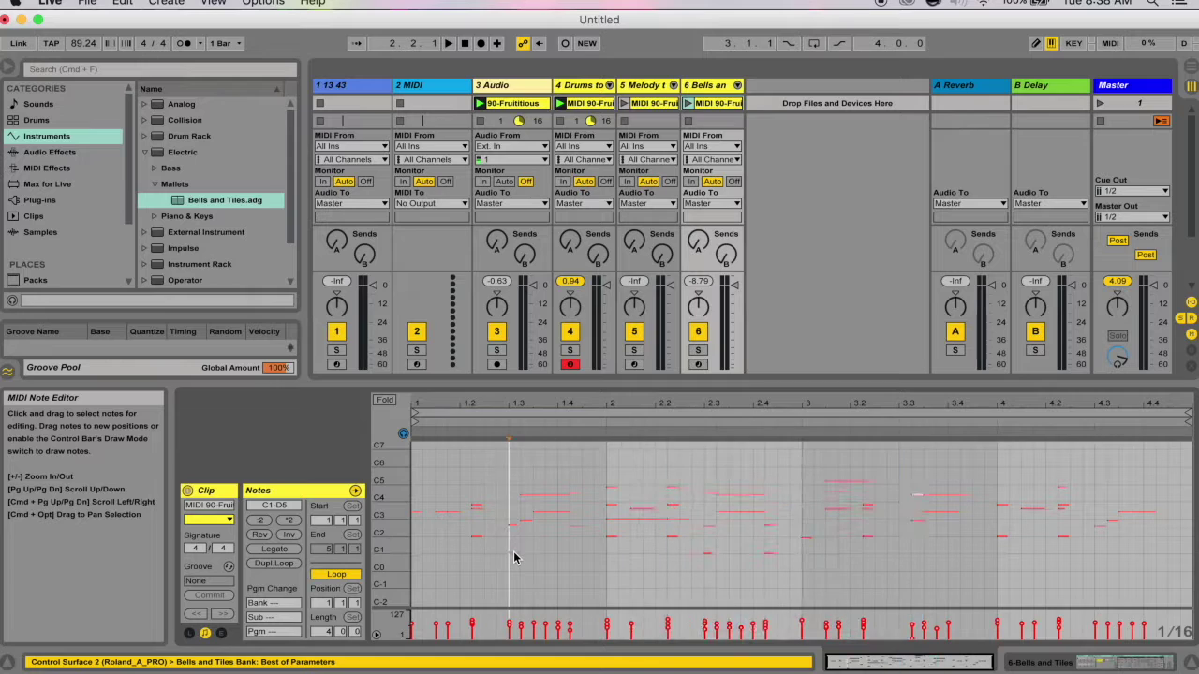
left_click_drag(488, 549, 891, 576)
left_click(708, 86)
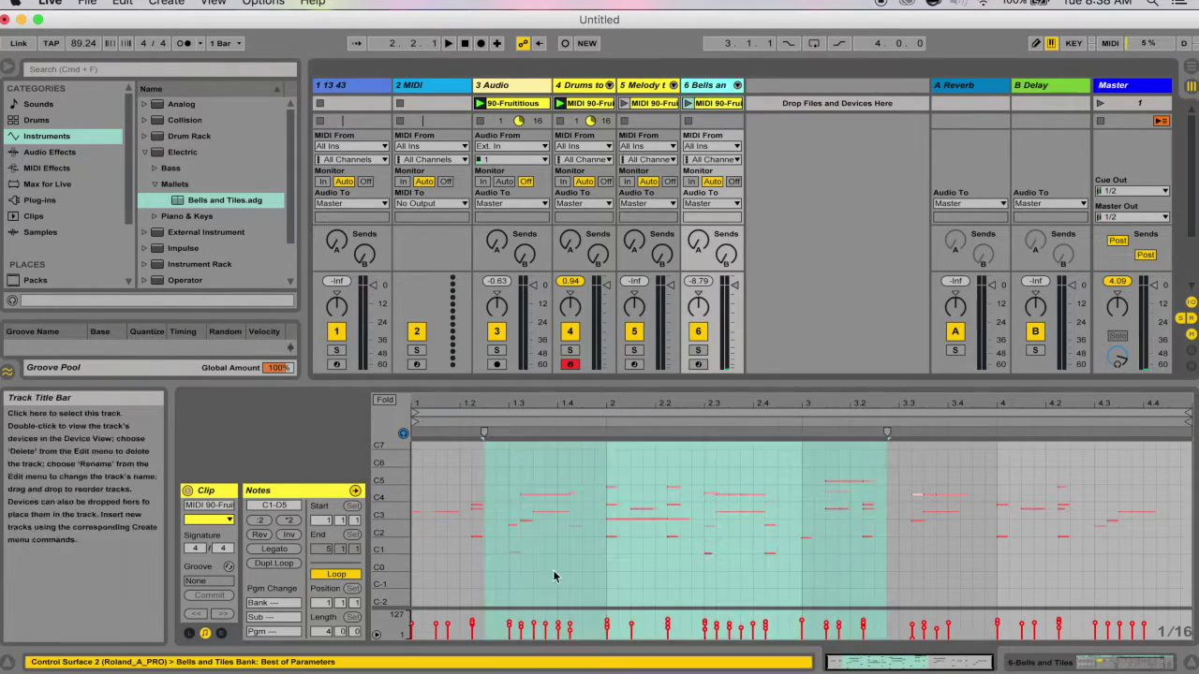
left_click_drag(465, 550, 861, 578)
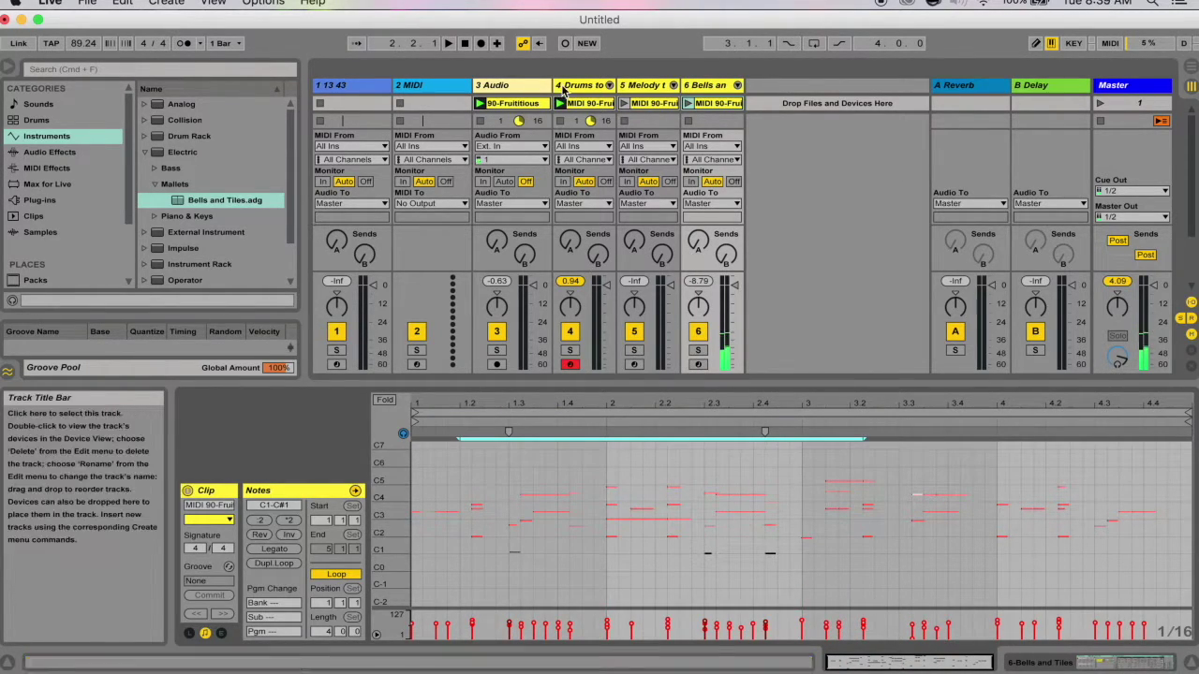
Step: Return to the drum clip and examine its Kick 606 notes in the first bar
left_click(581, 86)
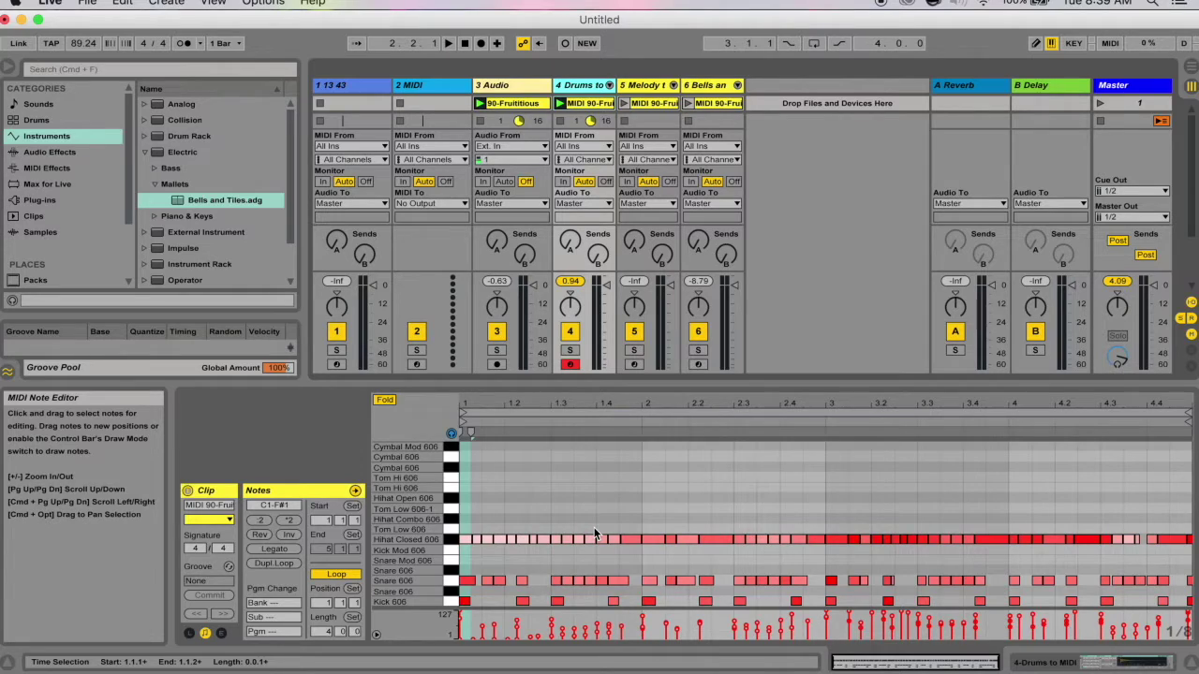
left_click(464, 601)
left_click(557, 601)
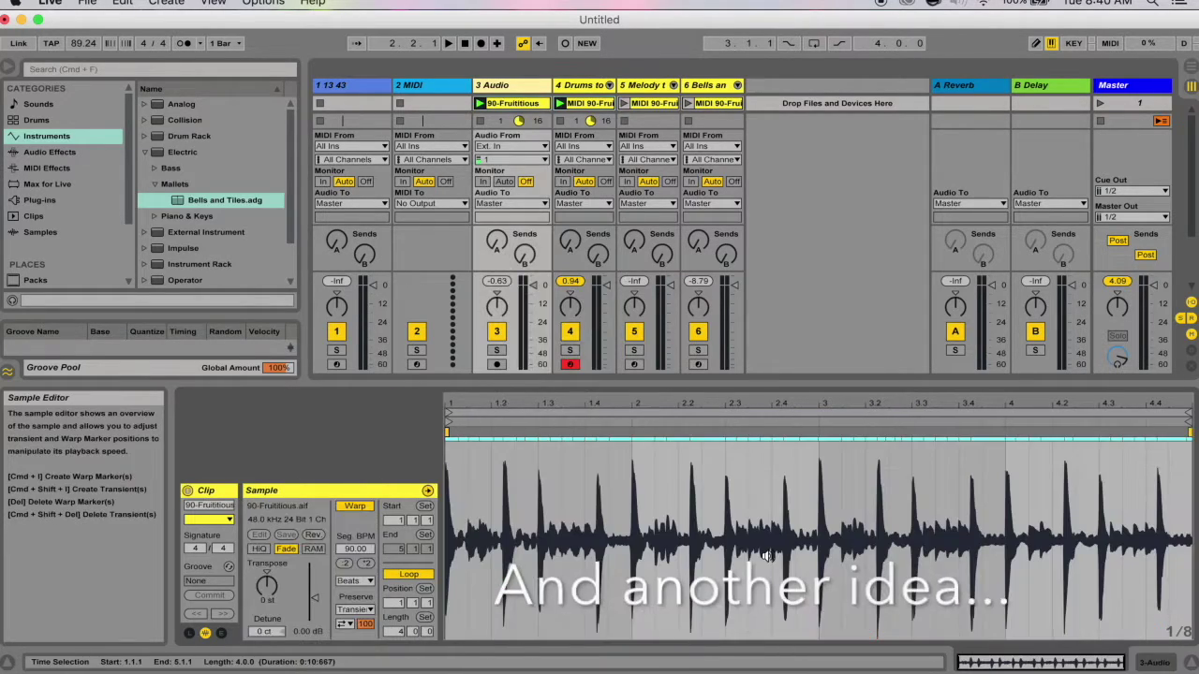
Step: Bring up the MIDI conversion commands for the entire 90-Fruititious audio clip
right_click(785, 530)
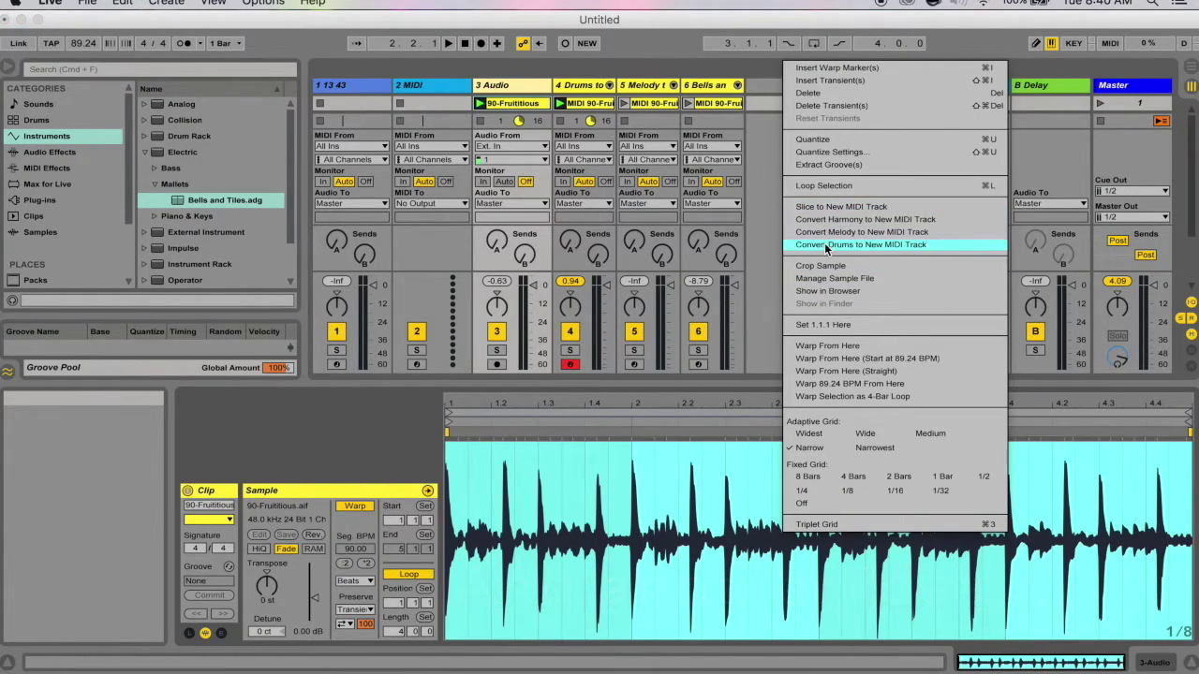